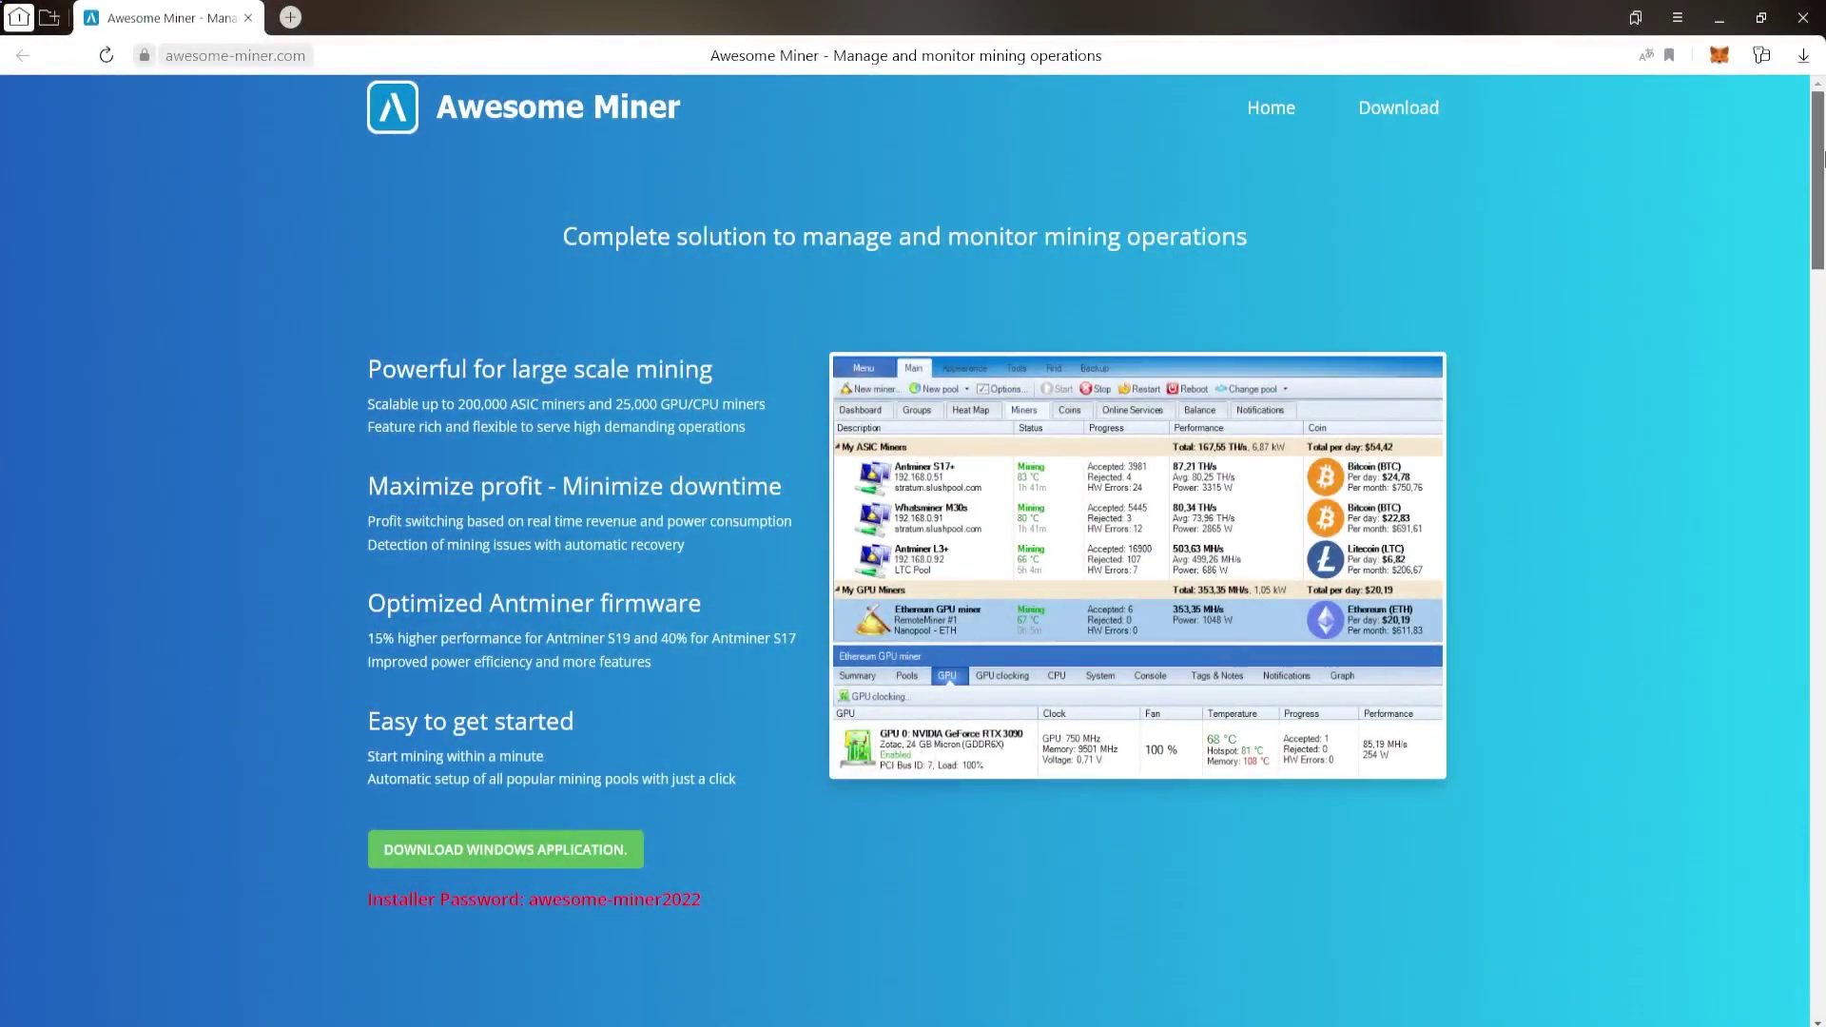
Note the installer password and download the Awesome Miner Windows installer from awesome-miner.com.
mouse_move(1821, 157)
left_mouse_down()
mouse_move(1823, 920)
mouse_move(1797, 134)
left_mouse_up()
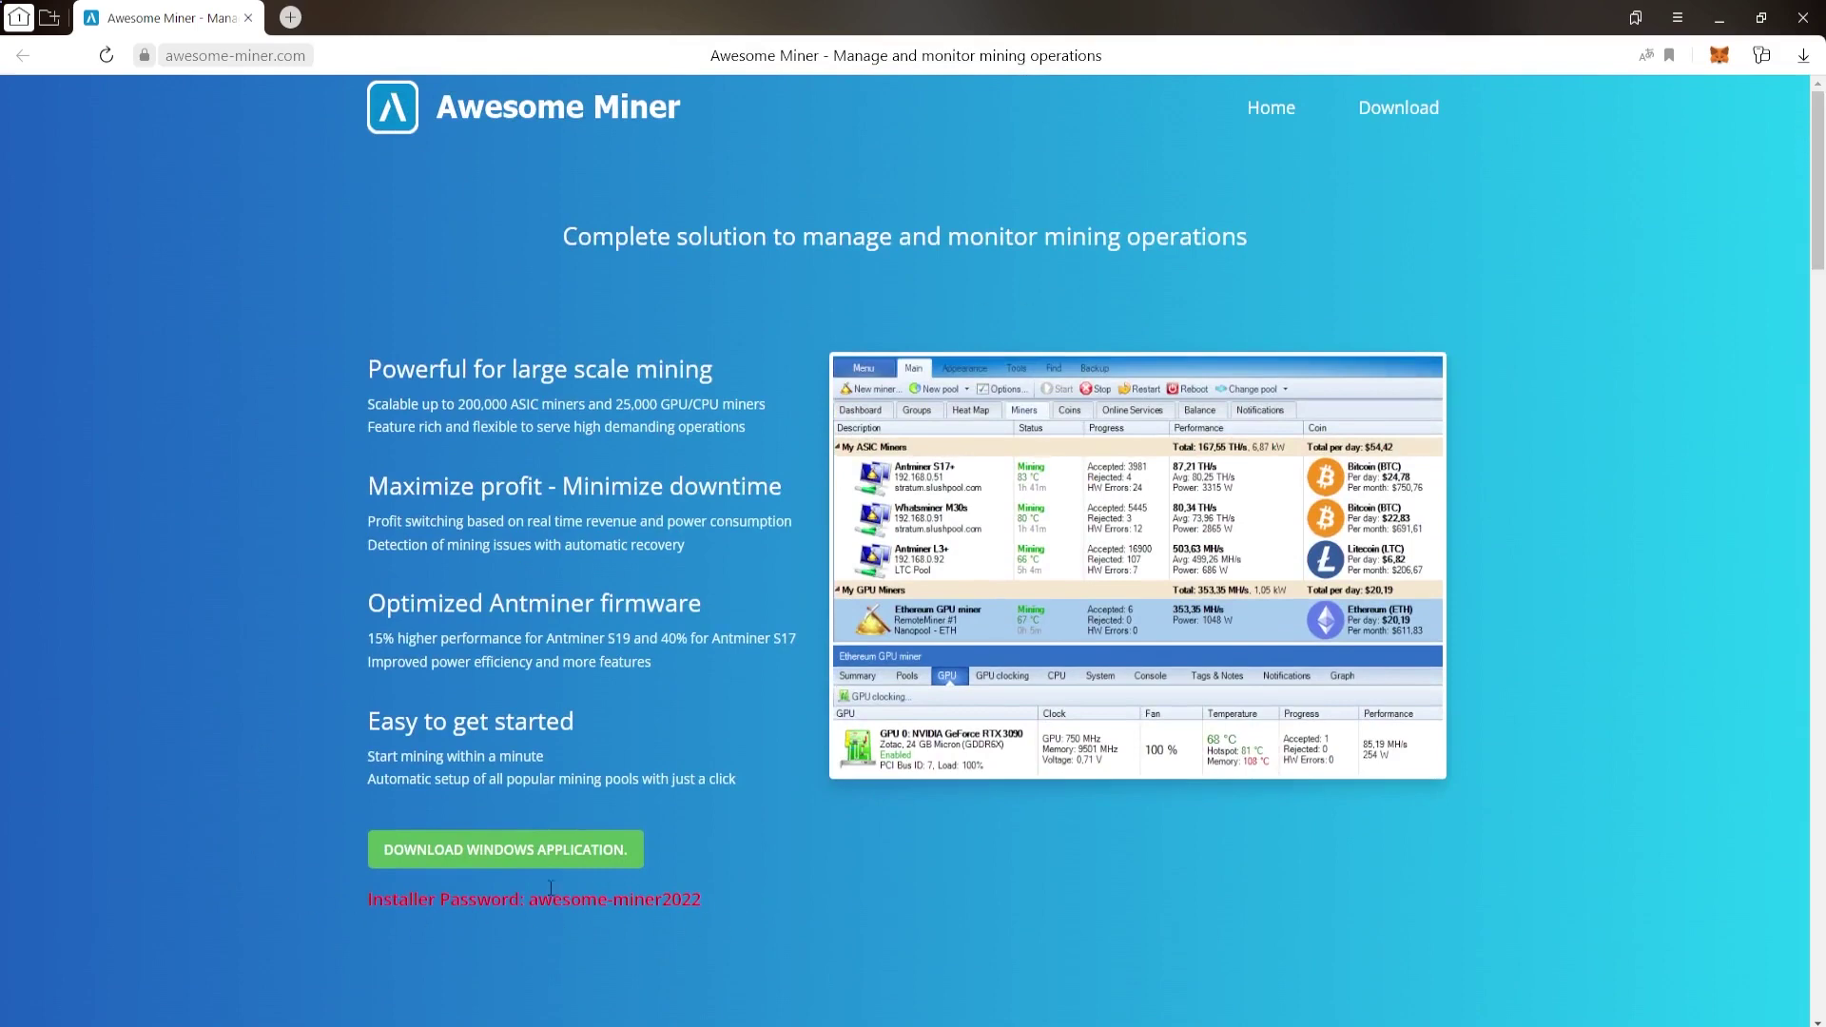
left_click_drag(529, 895, 702, 898)
left_click(782, 905)
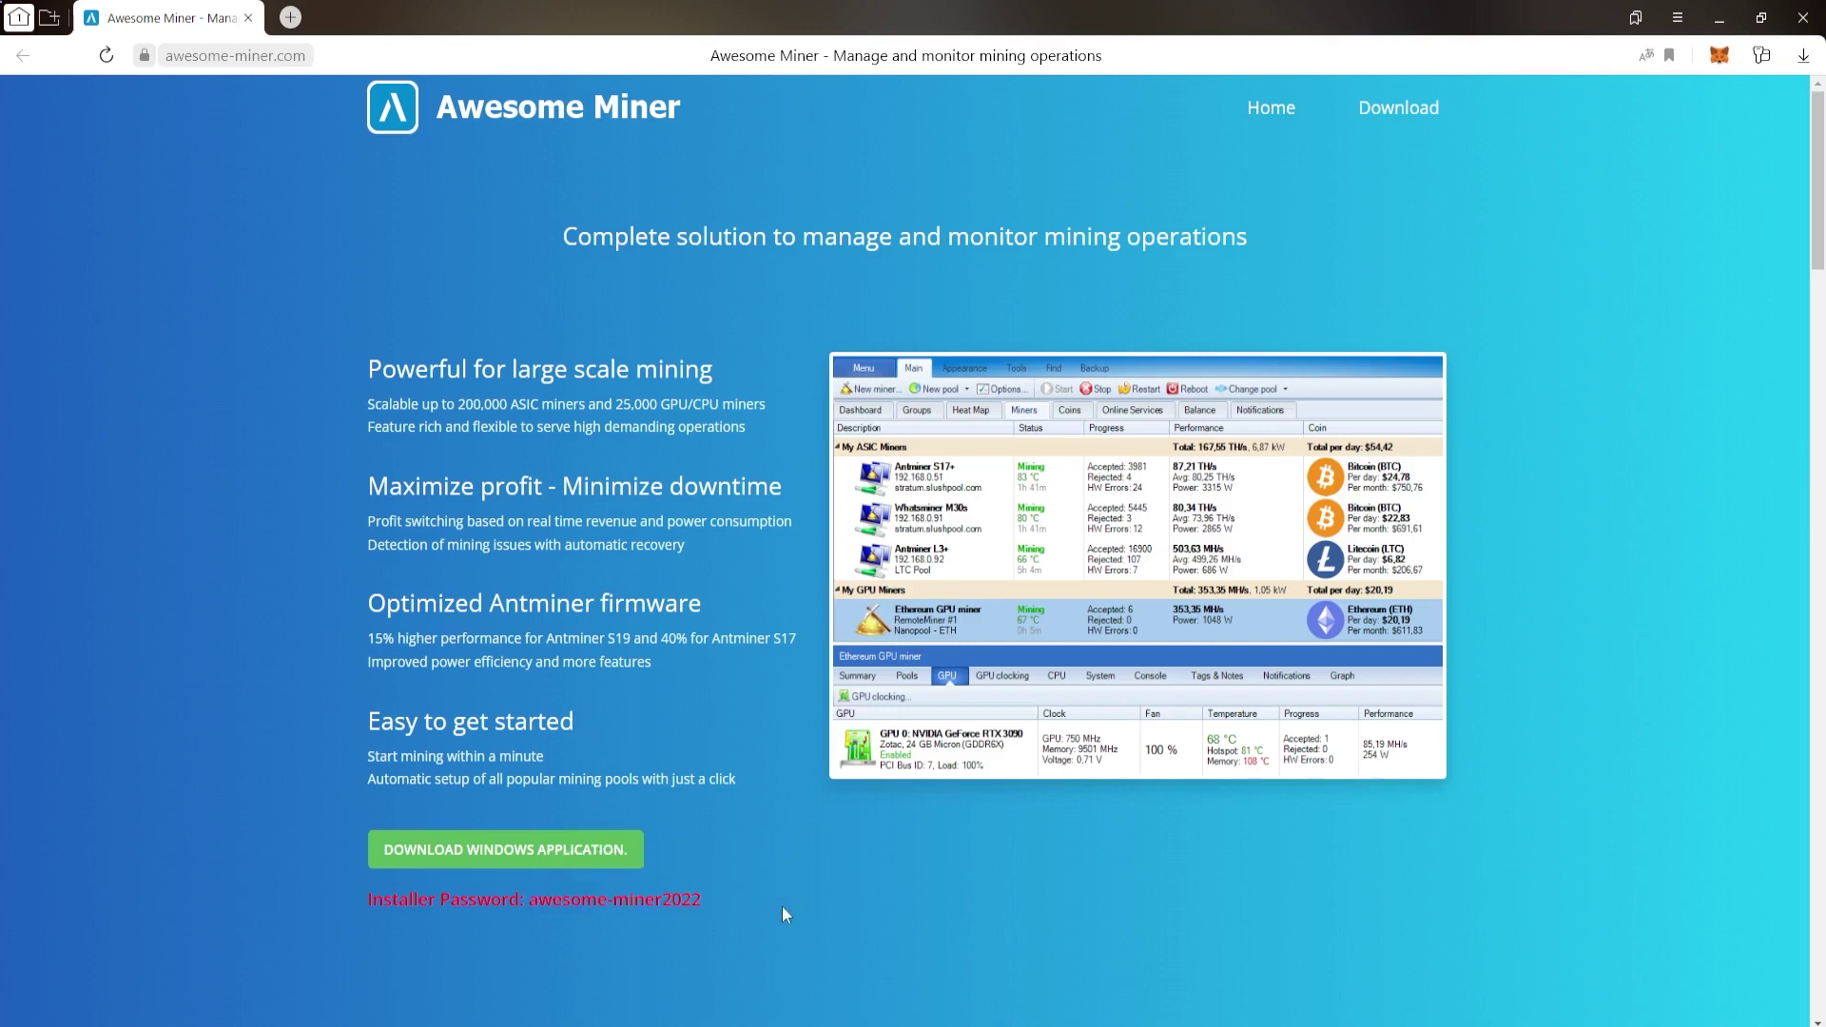
left_click(505, 859)
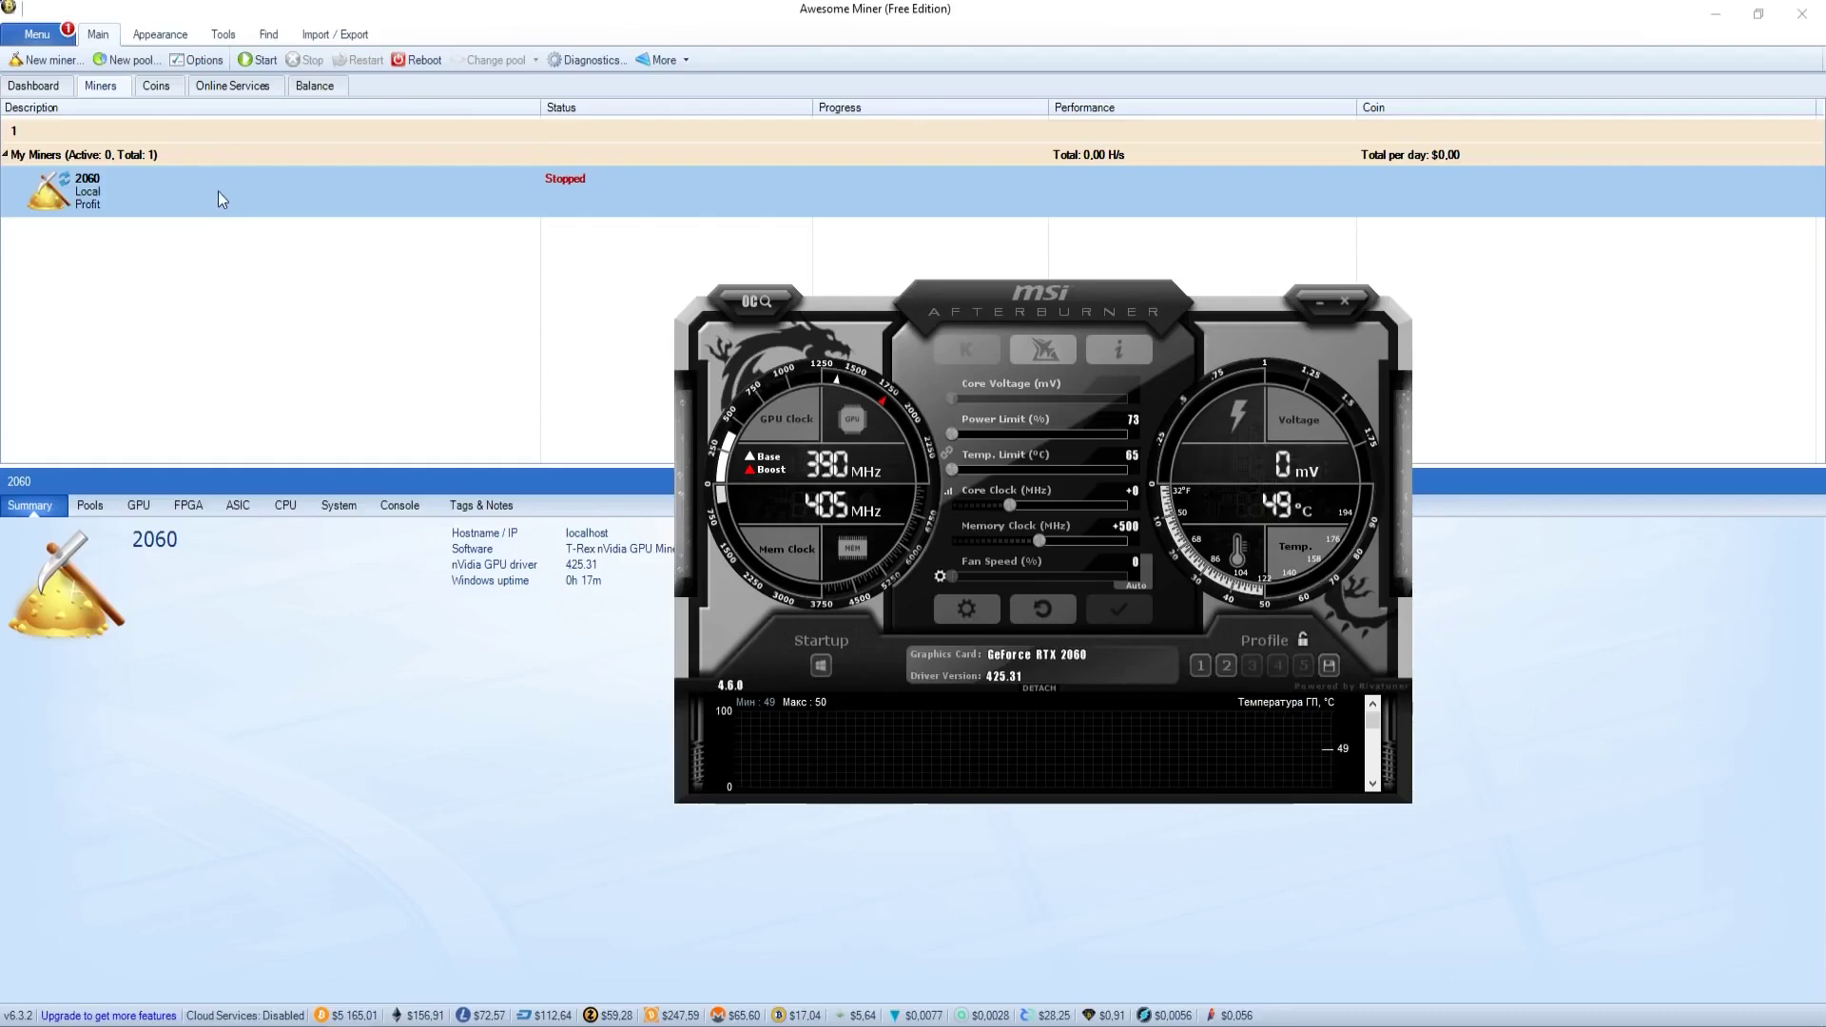
Start the 2060 miner for a short test run, then stop it again.
right_click(227, 194)
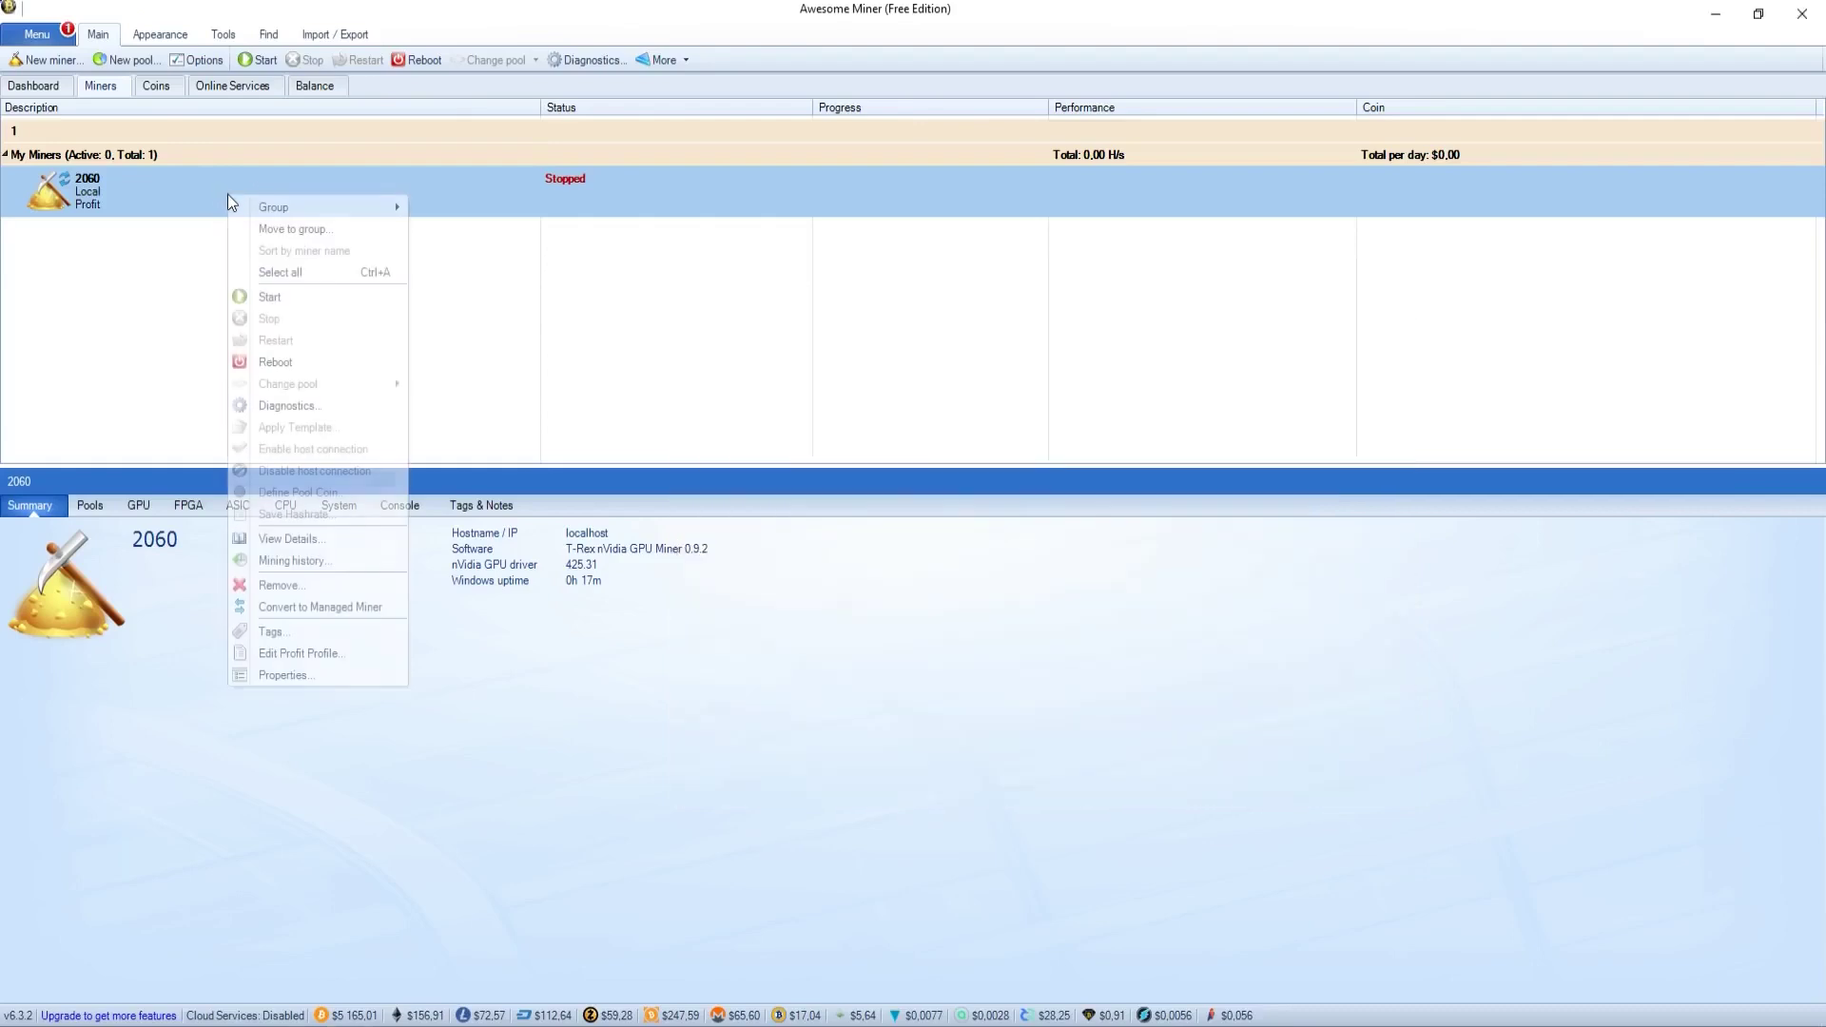
left_click(284, 299)
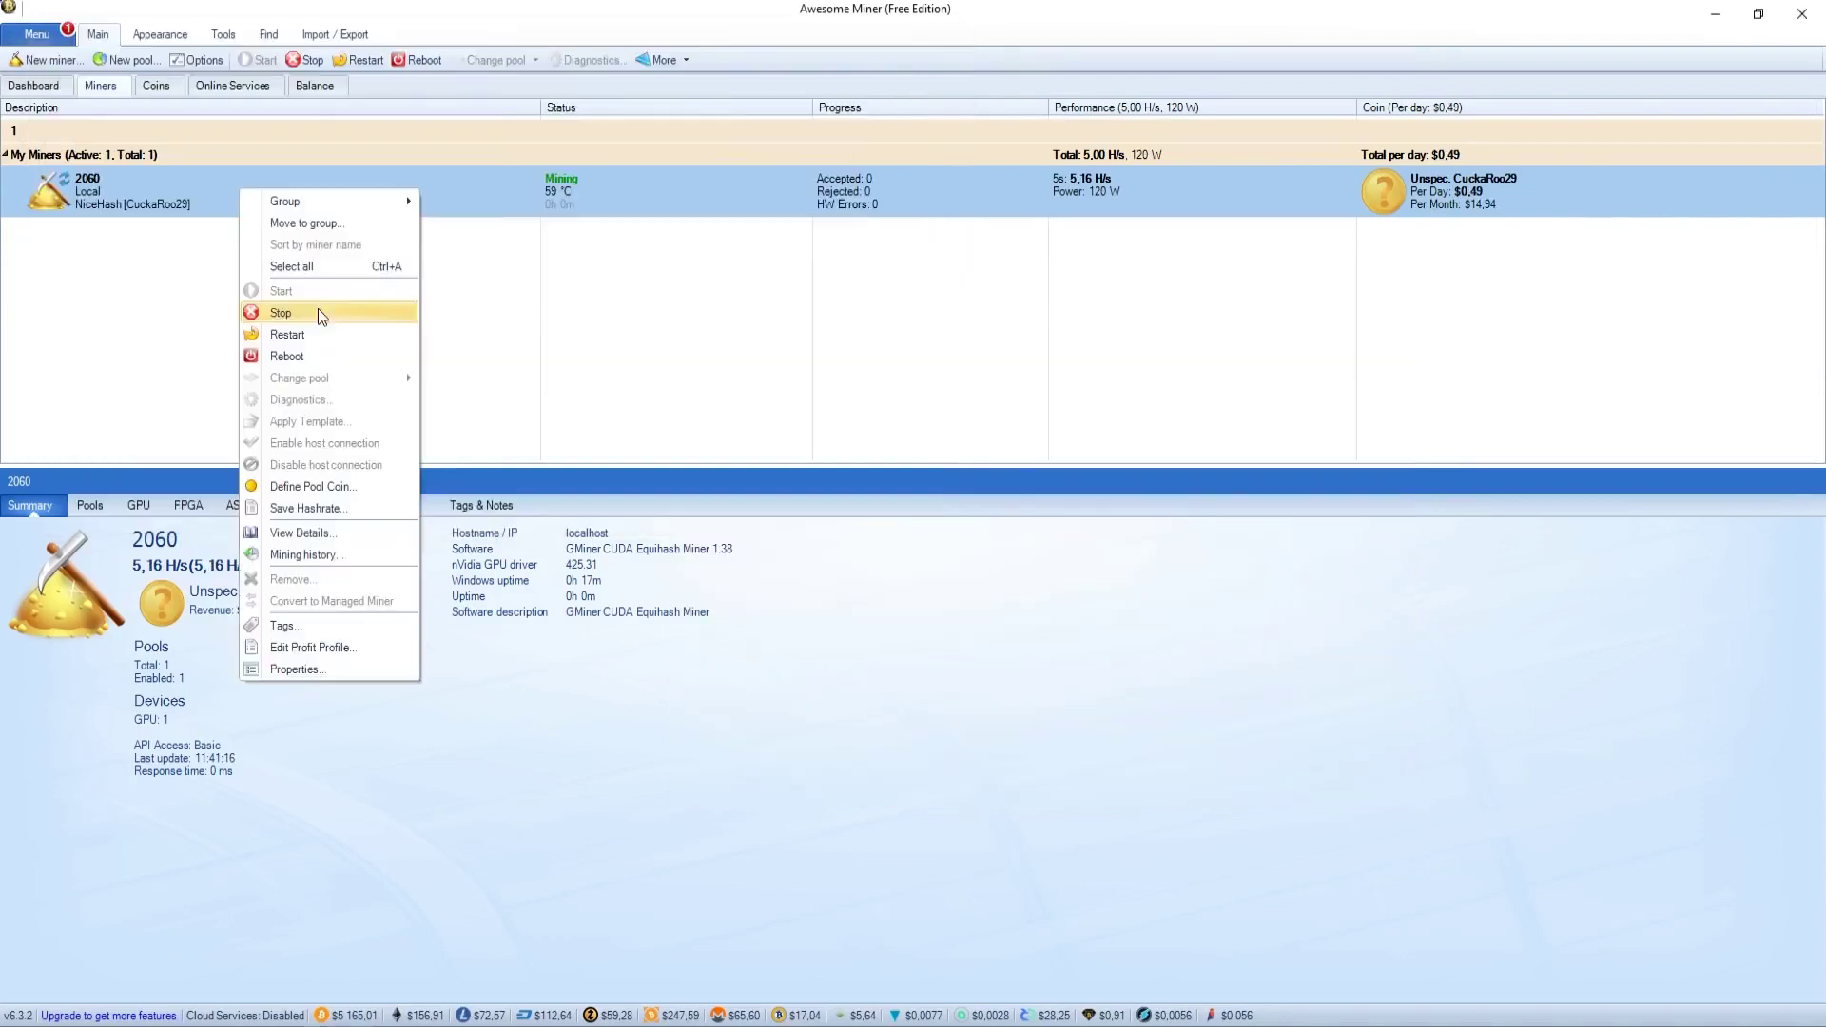
left_click(317, 312)
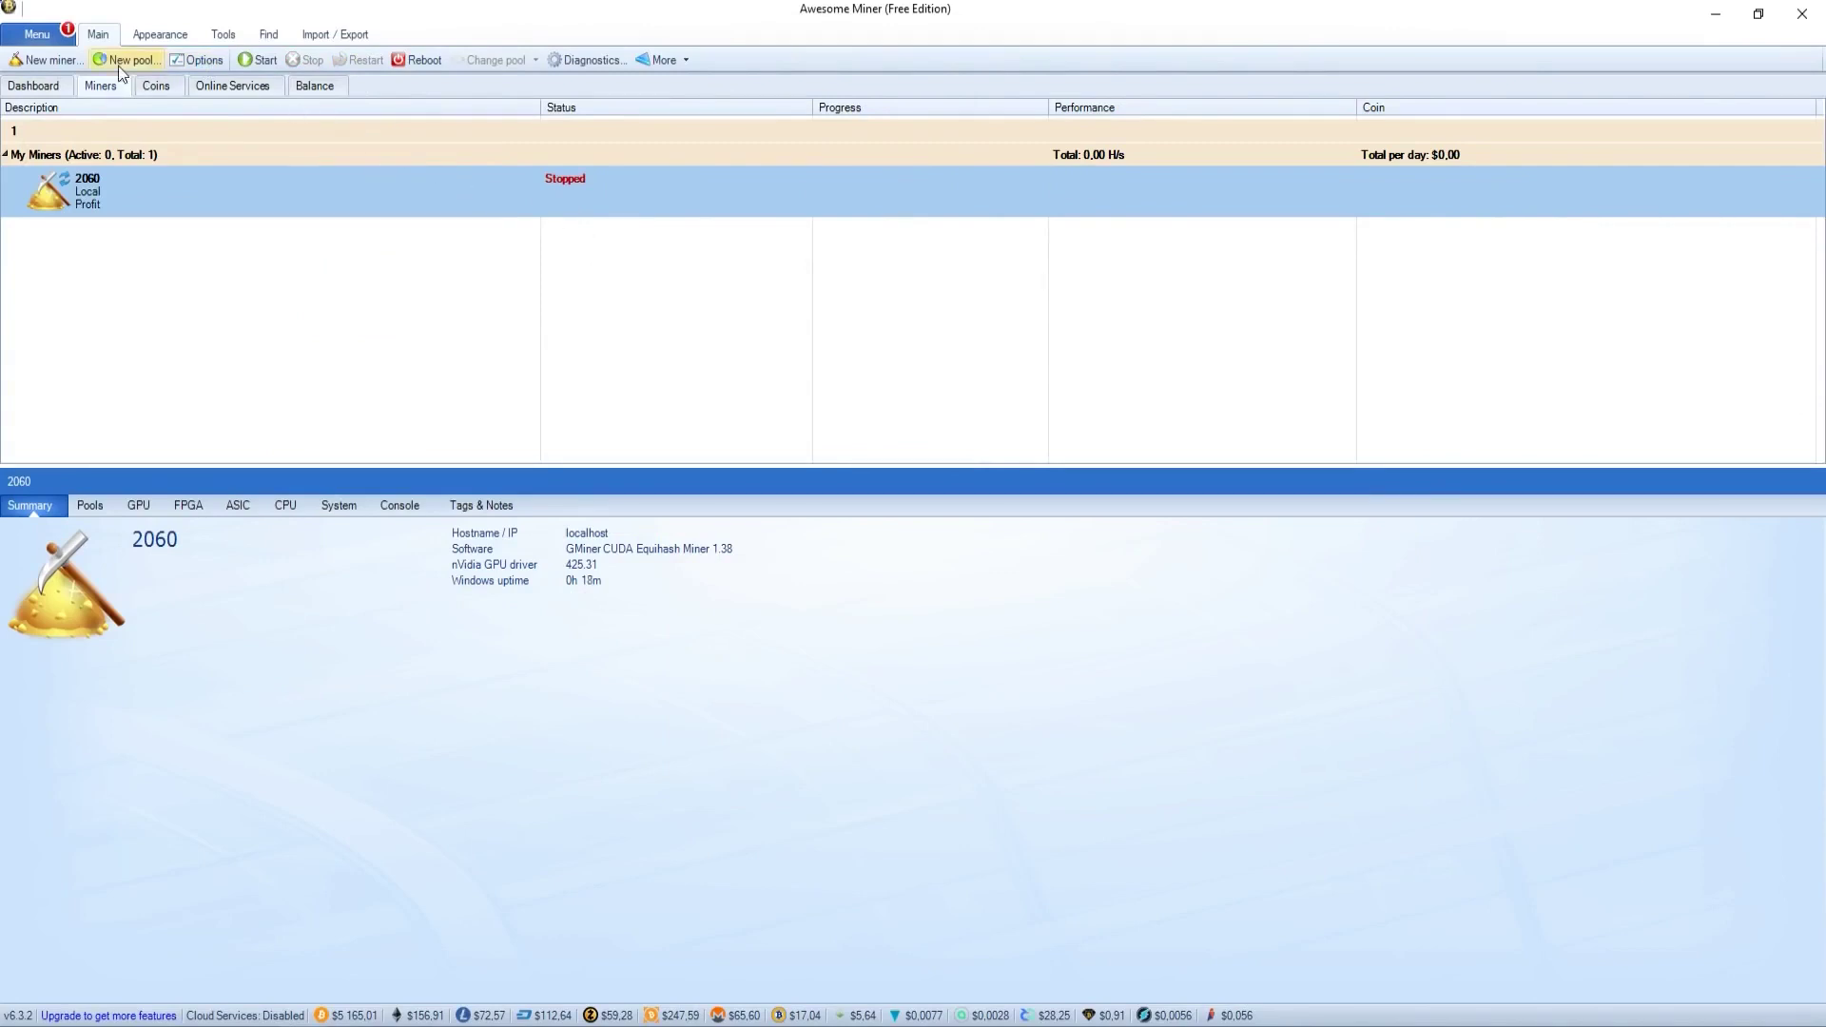
Open Options and go through Algorithms to the Online Services list showing F2pool Tensority.
left_click(198, 60)
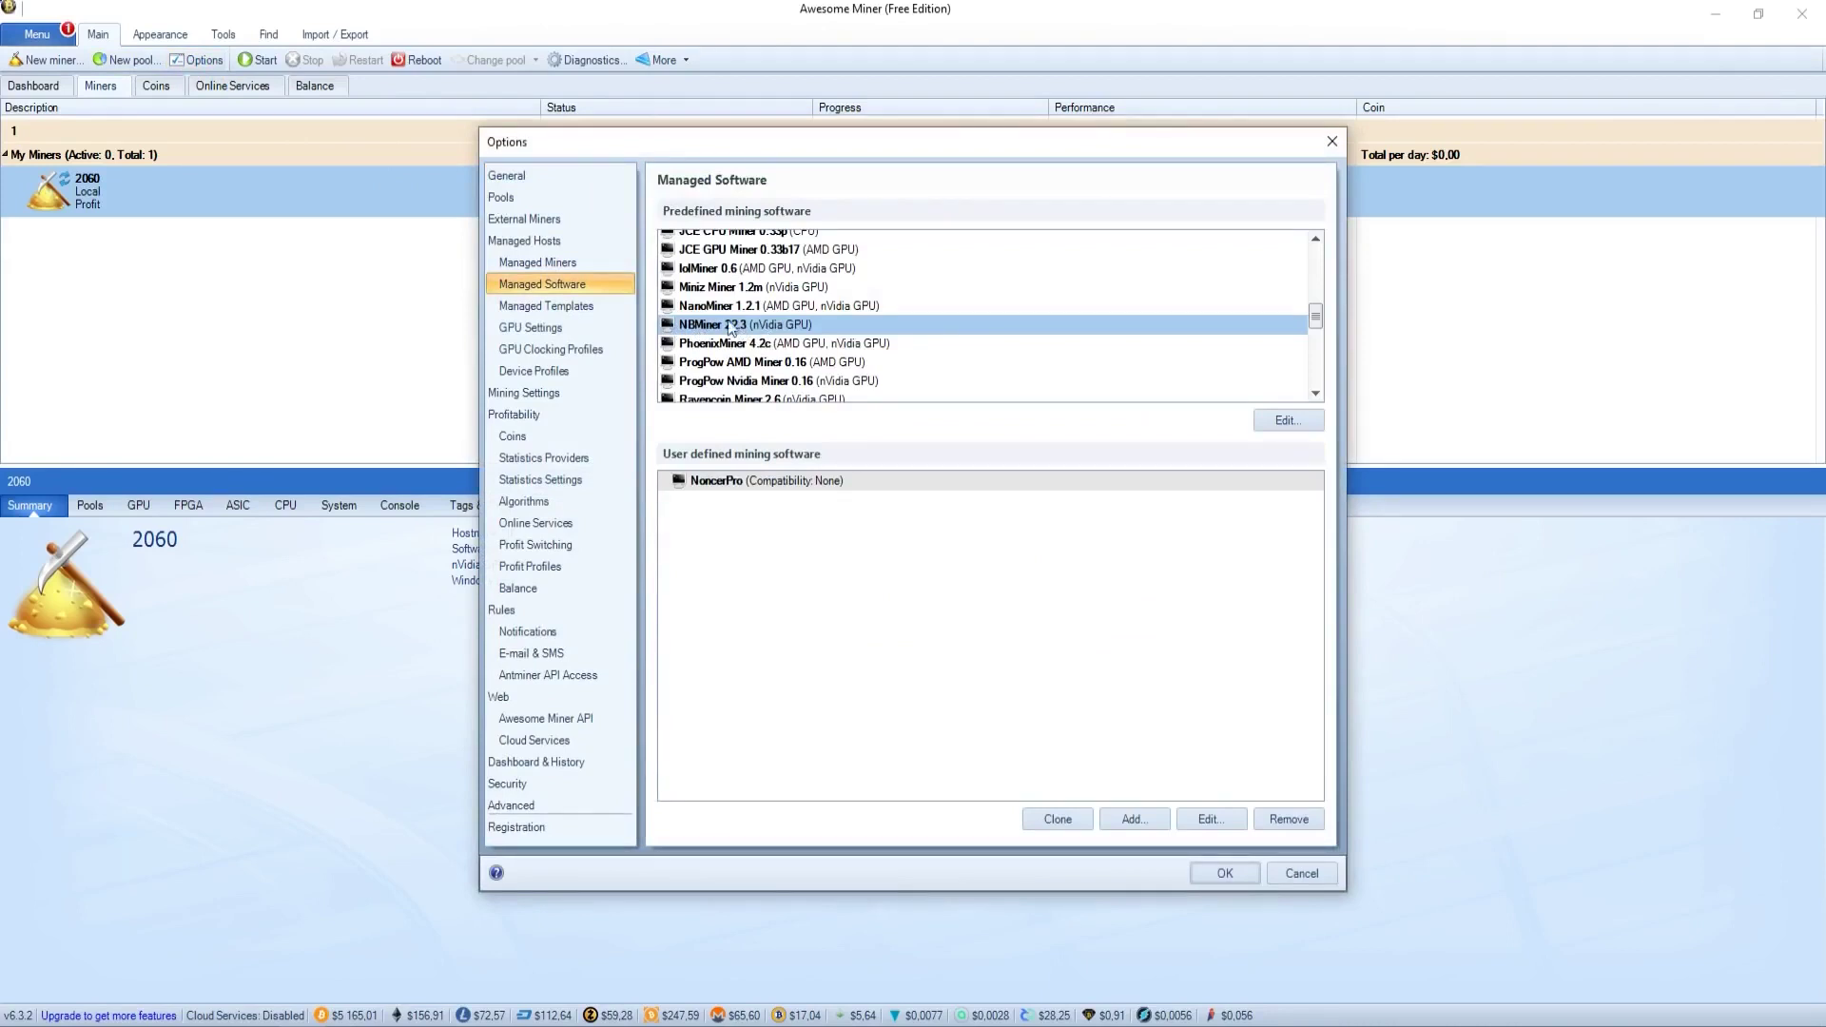
left_click(530, 501)
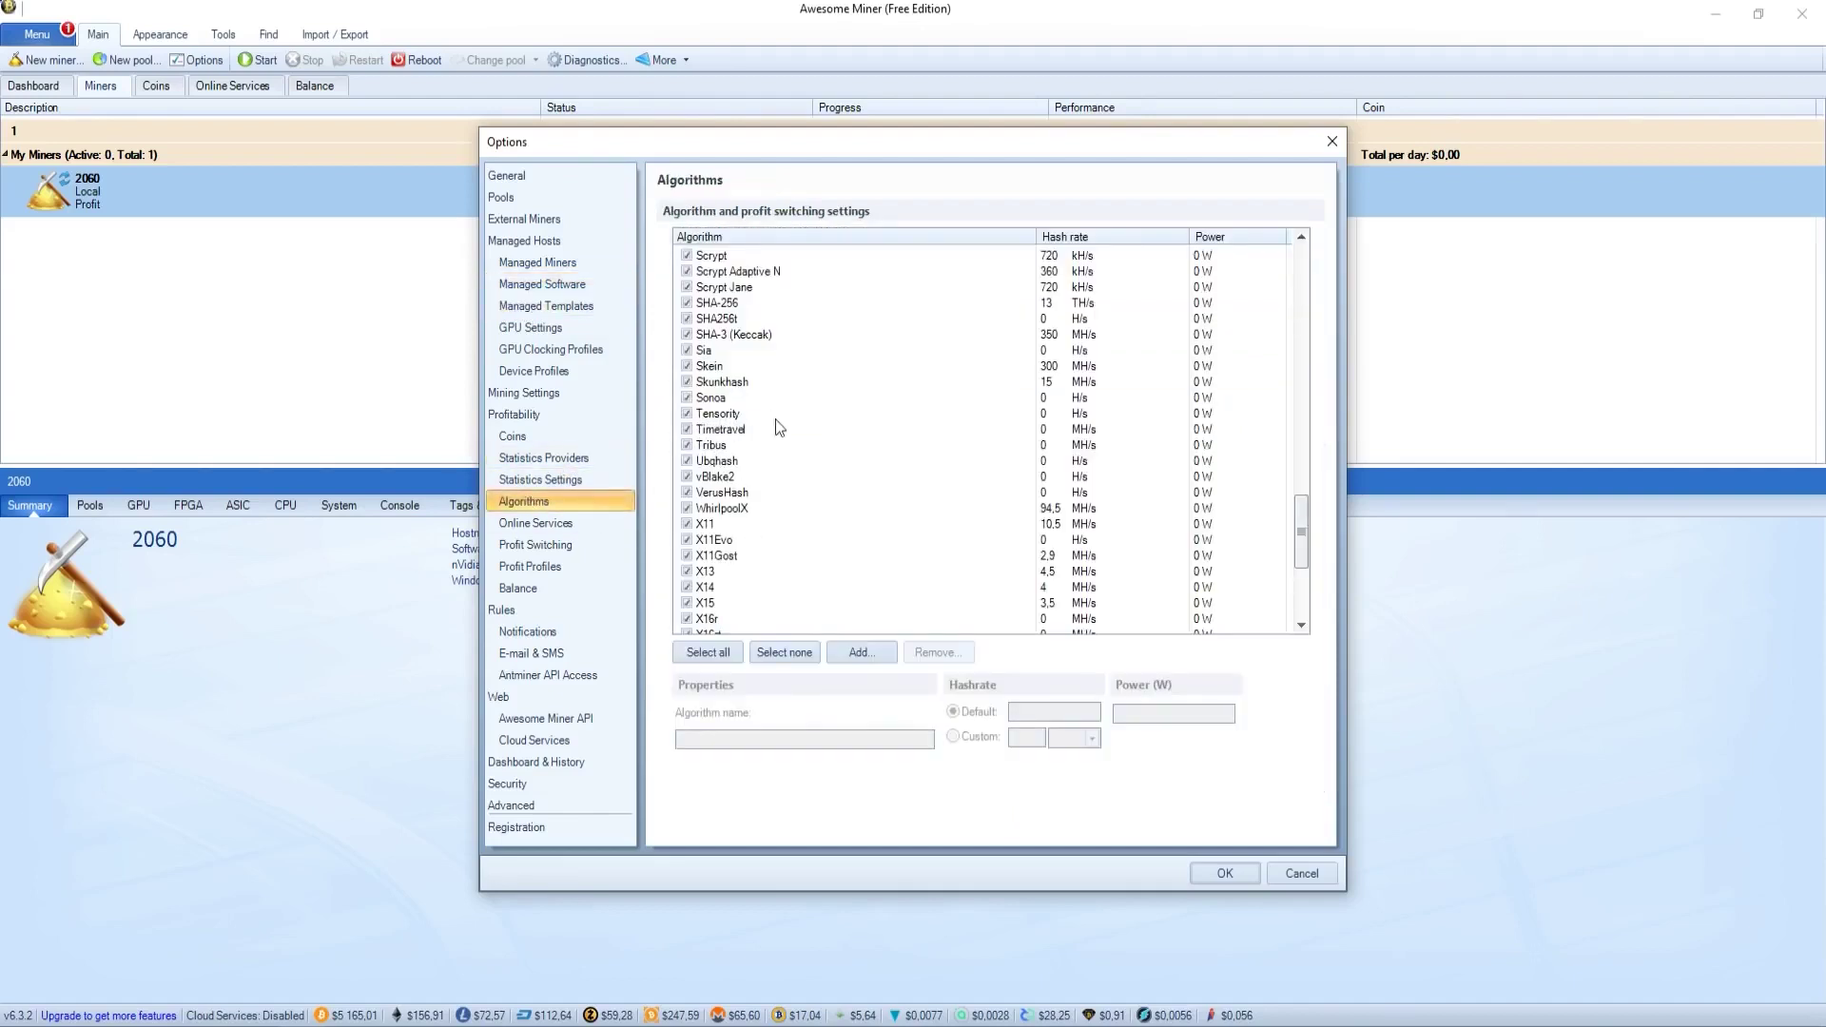
left_click(533, 523)
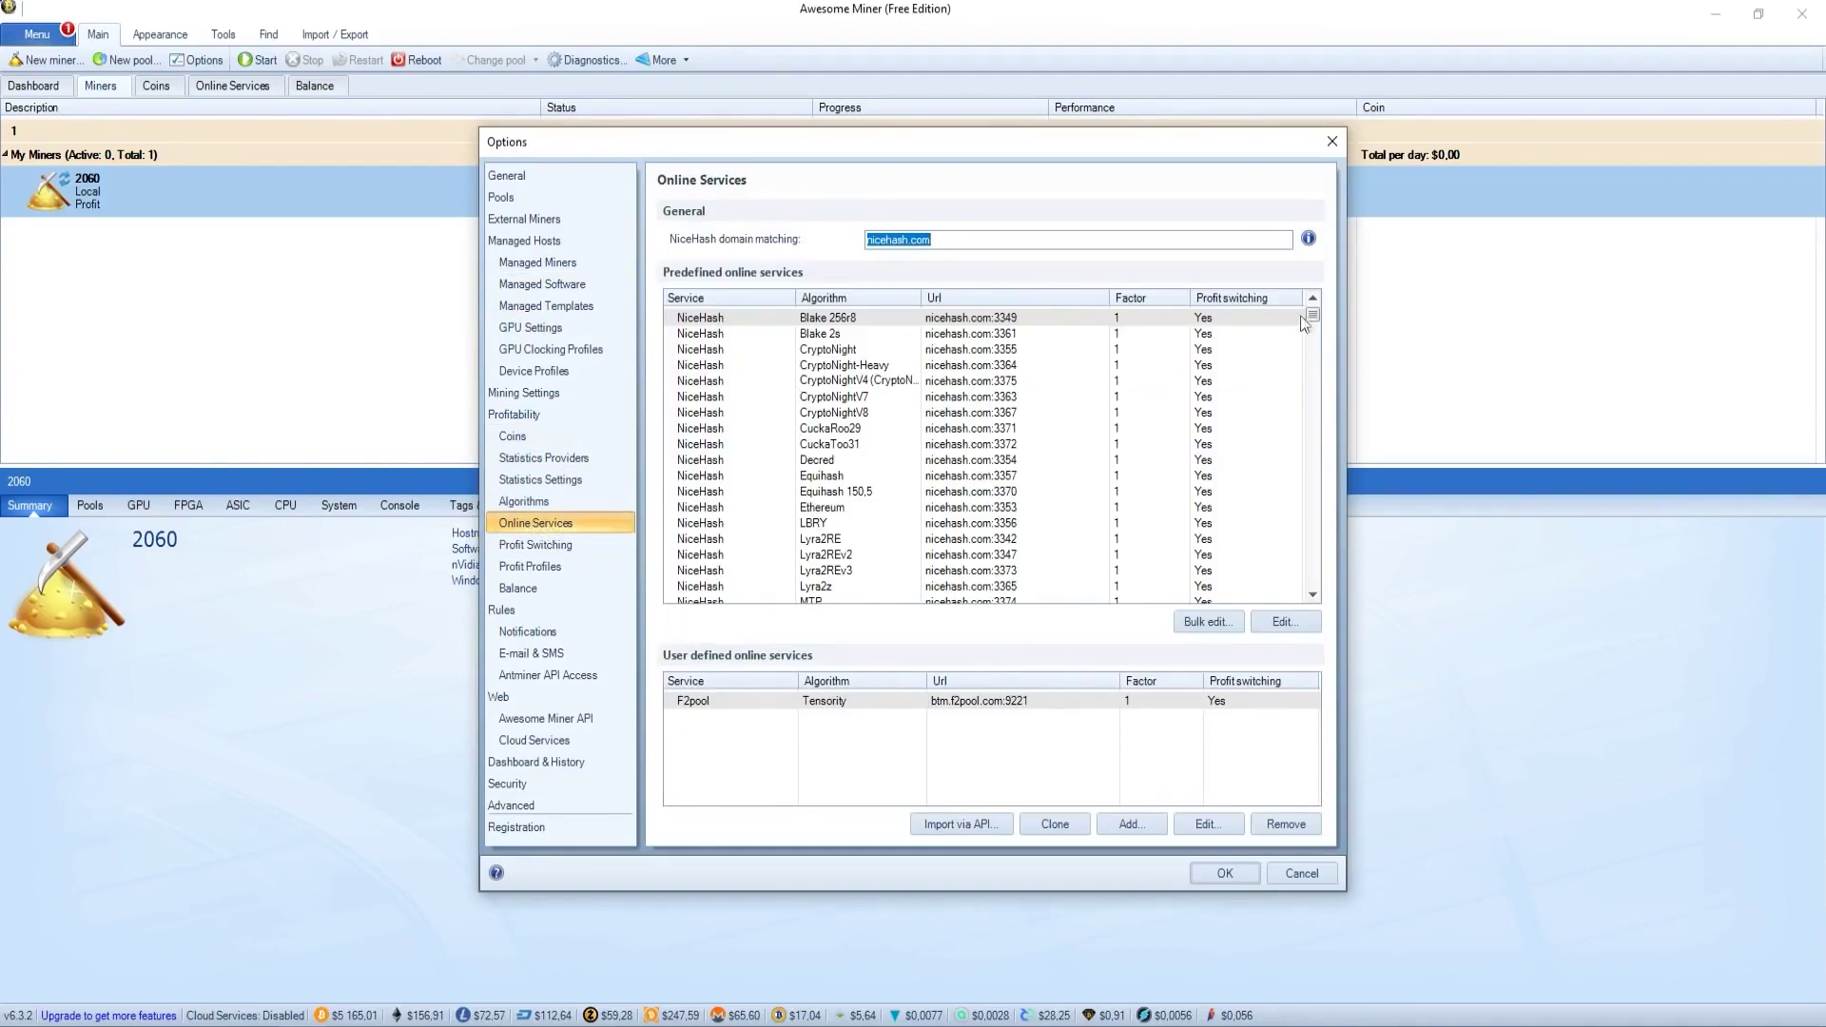
Review and confirm the F2pool Tensority service at btm.f2pool.com:9221 with profit switching enabled.
left_click_drag(1314, 316, 1321, 395)
left_click(933, 748)
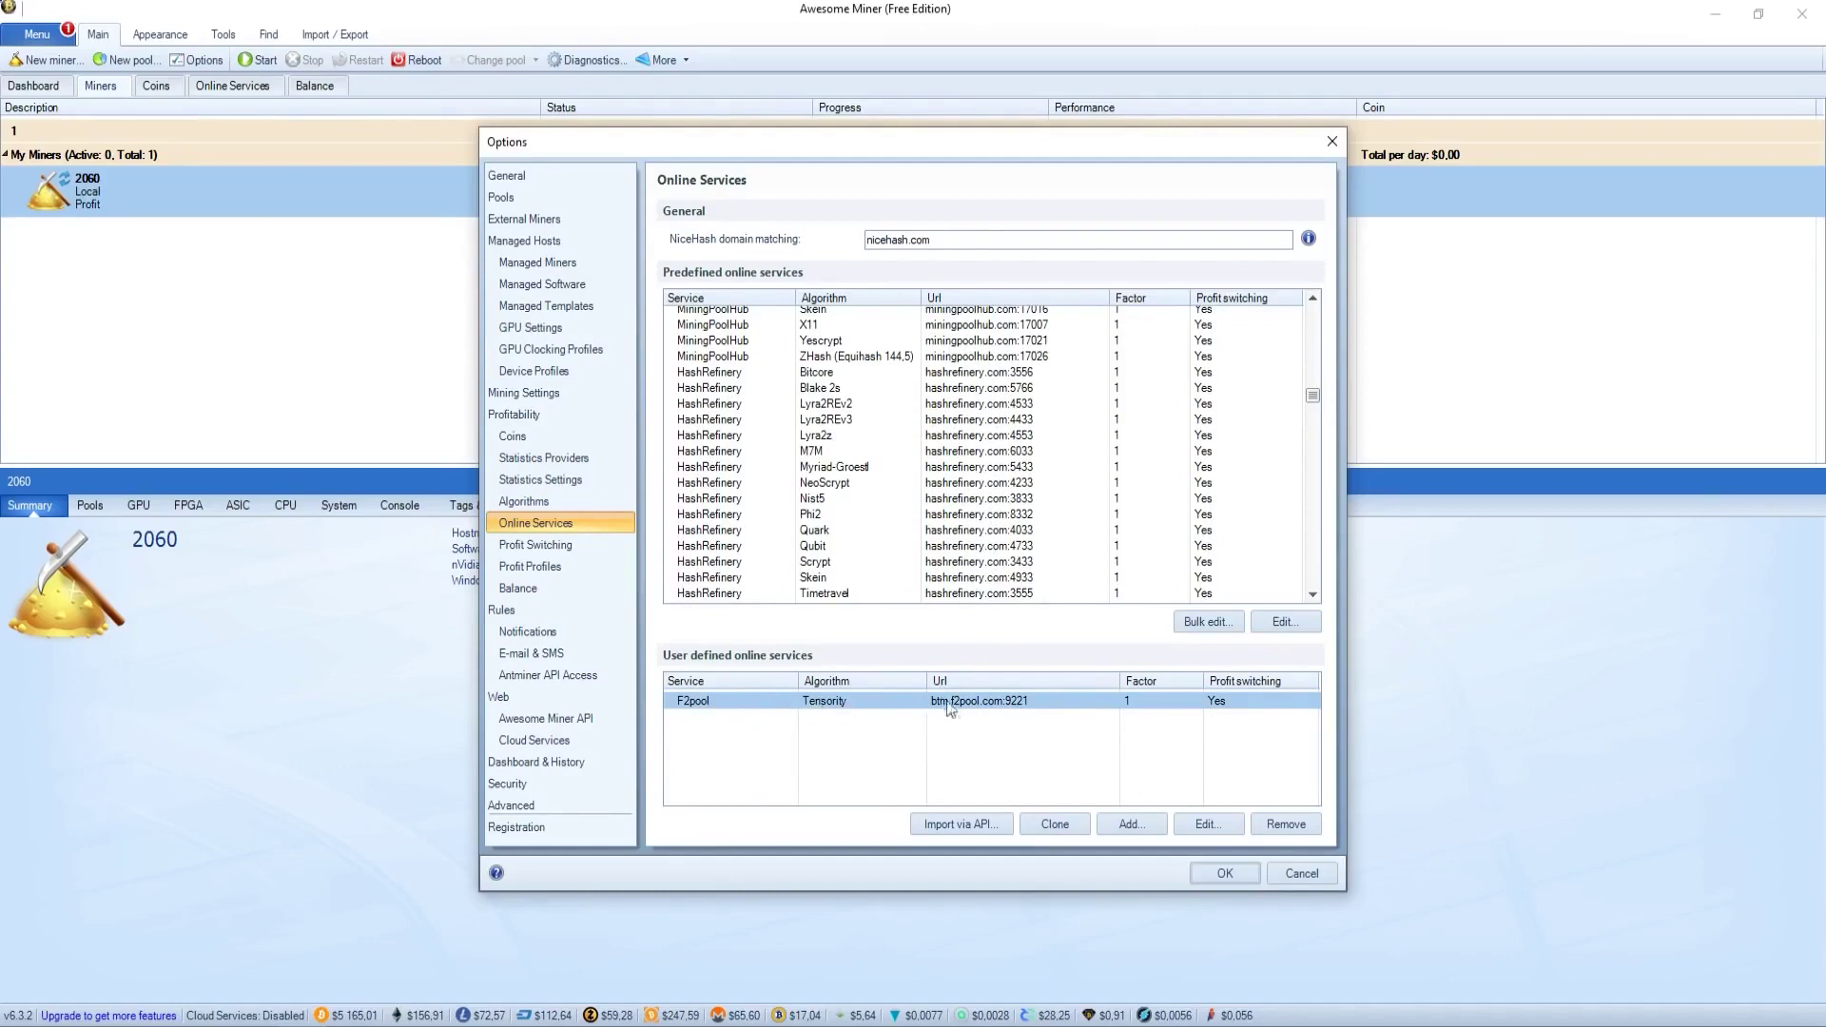
left_click(1130, 824)
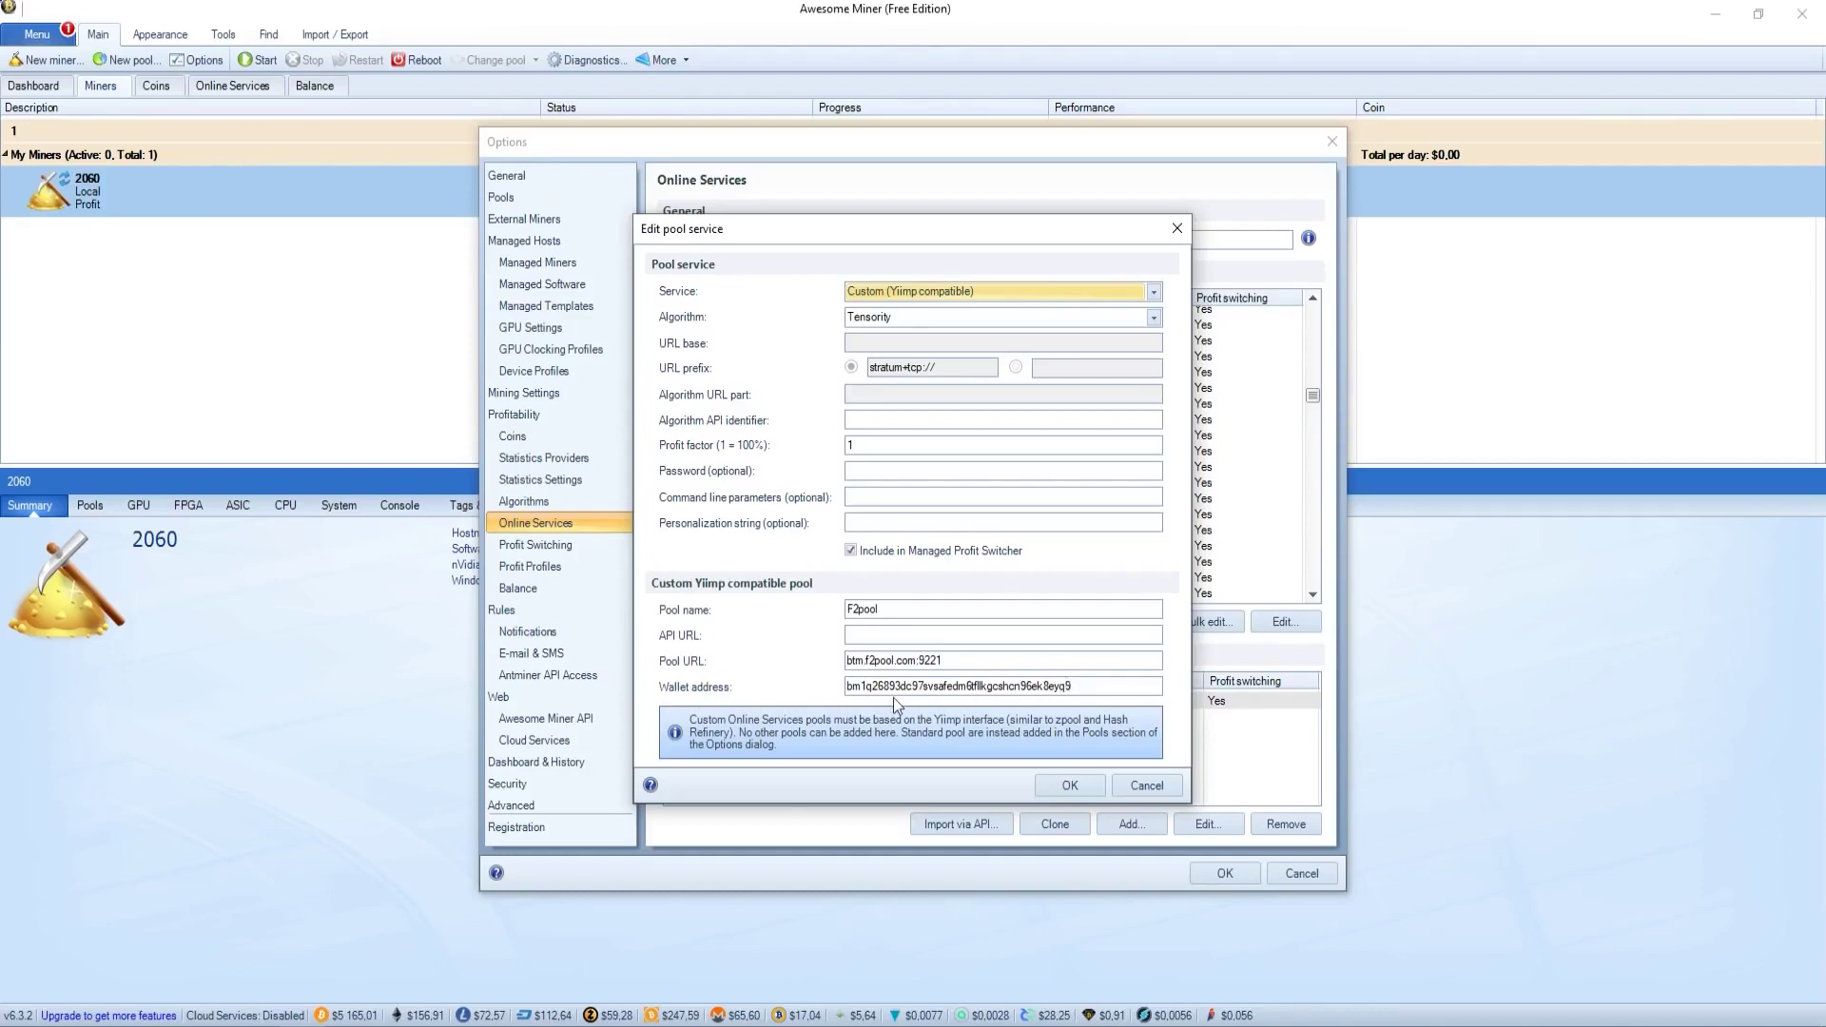
left_click(1083, 788)
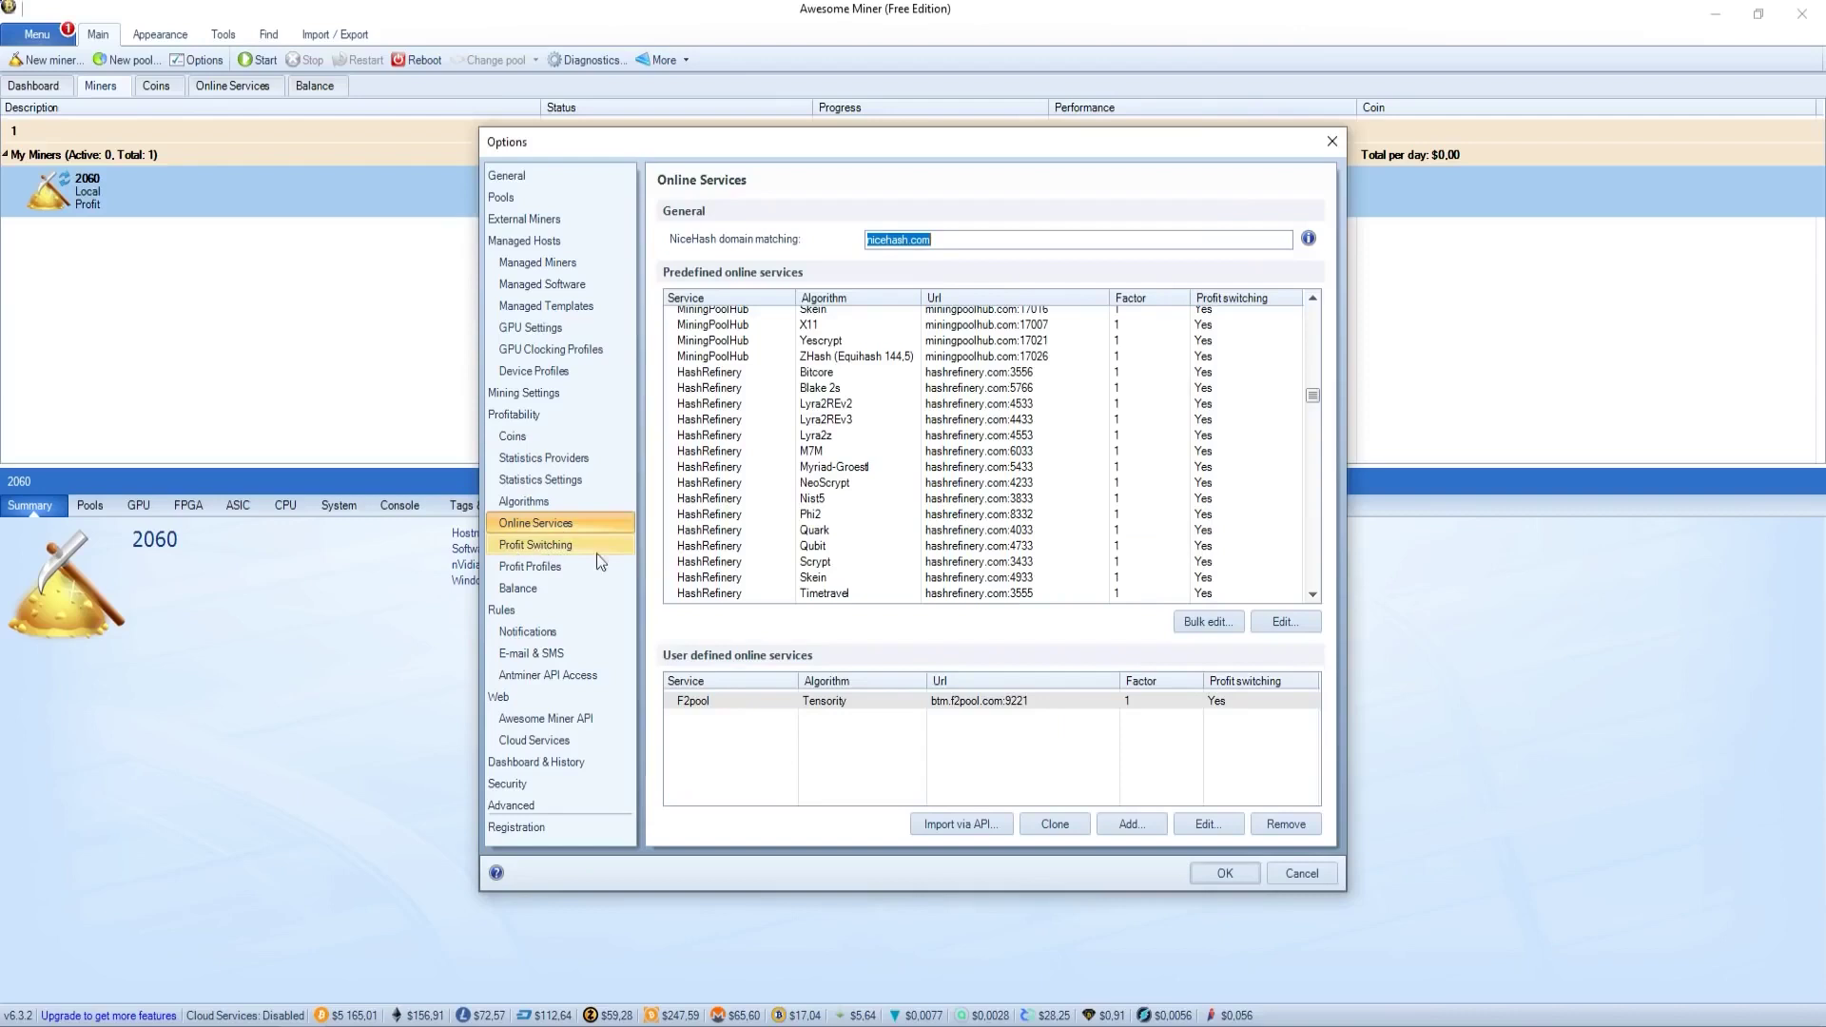
Confirm the btm.f2pool.com Bytom pool's properties on the Profit Switching page.
left_click(552, 547)
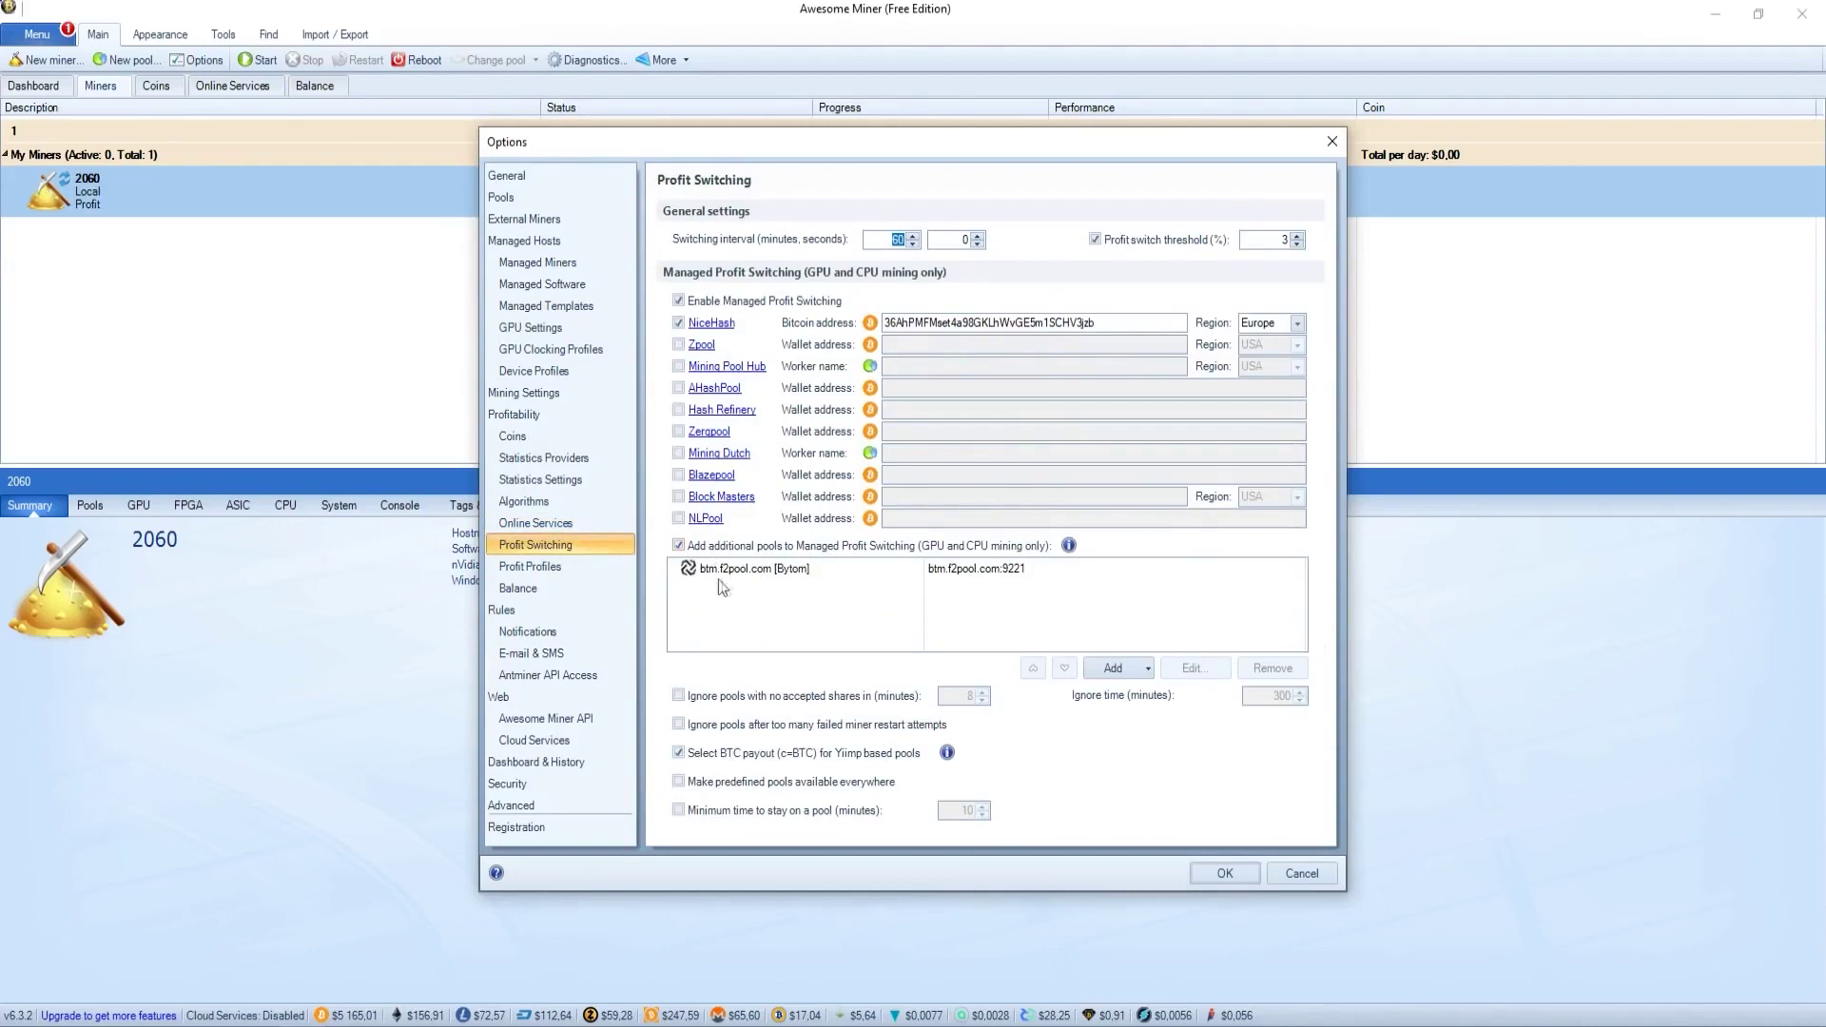
left_click(841, 571)
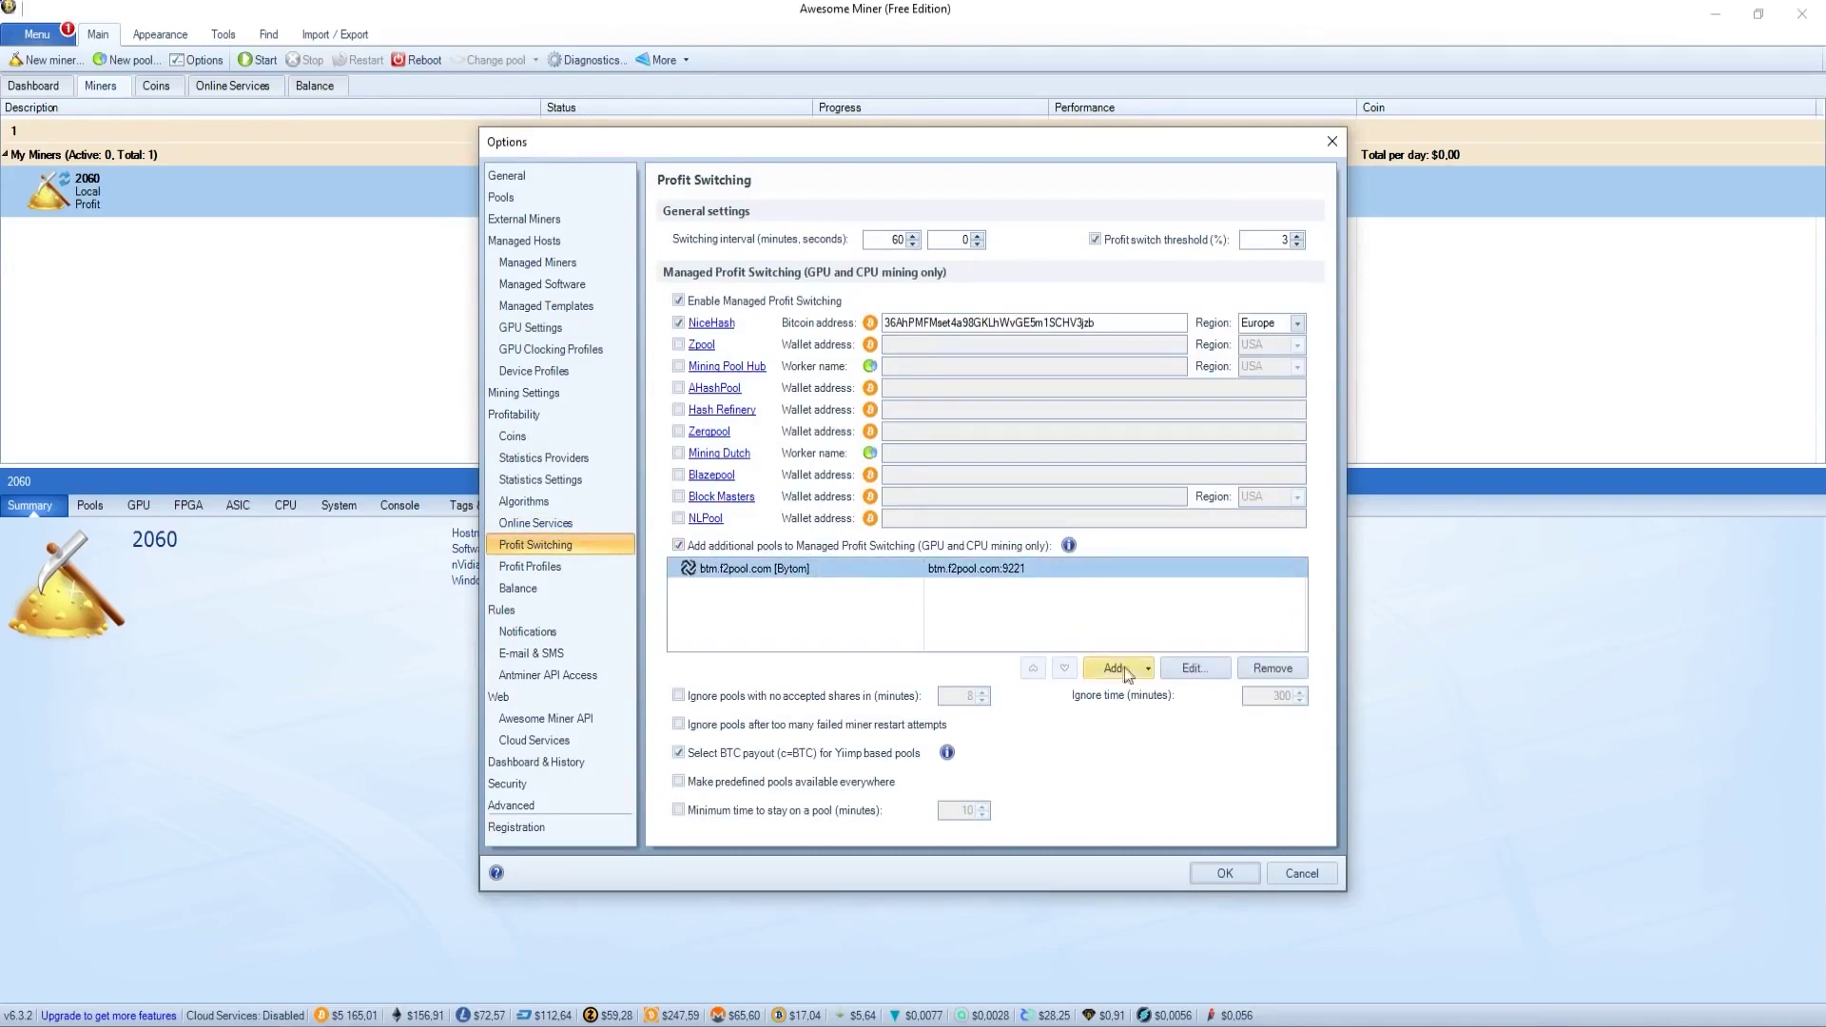
left_click(1201, 676)
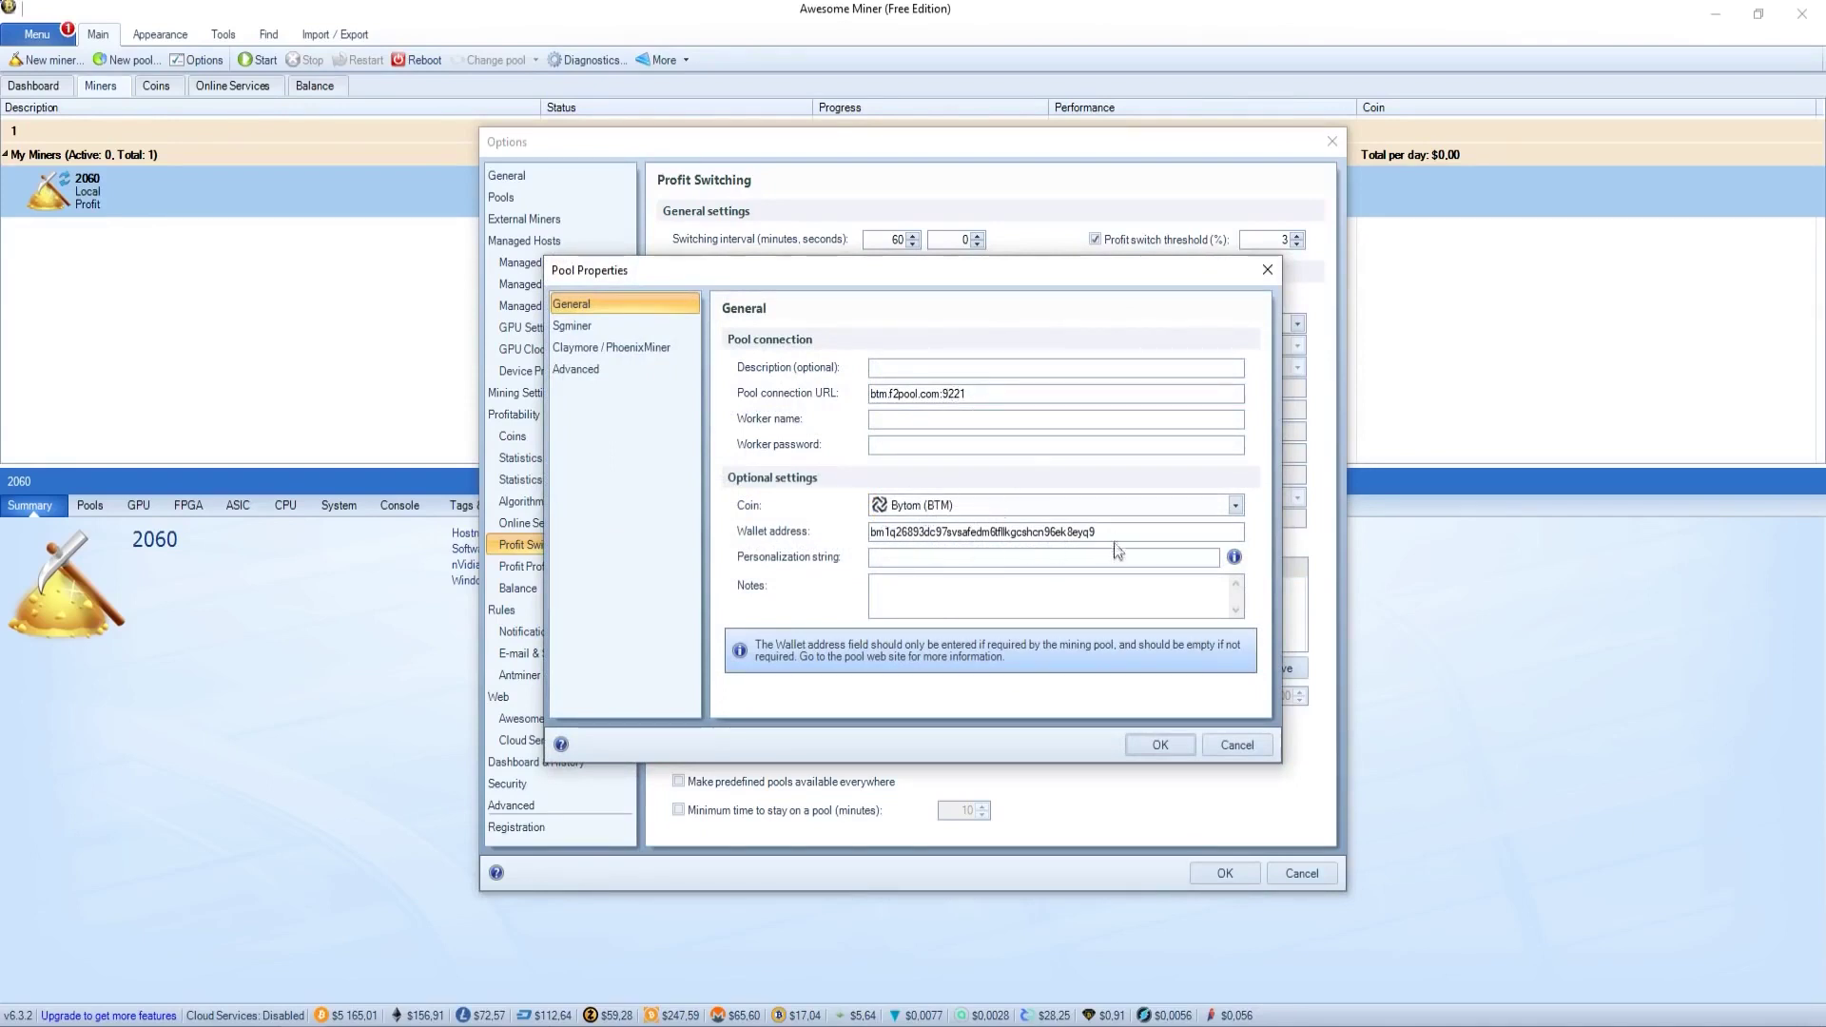
left_click(1159, 744)
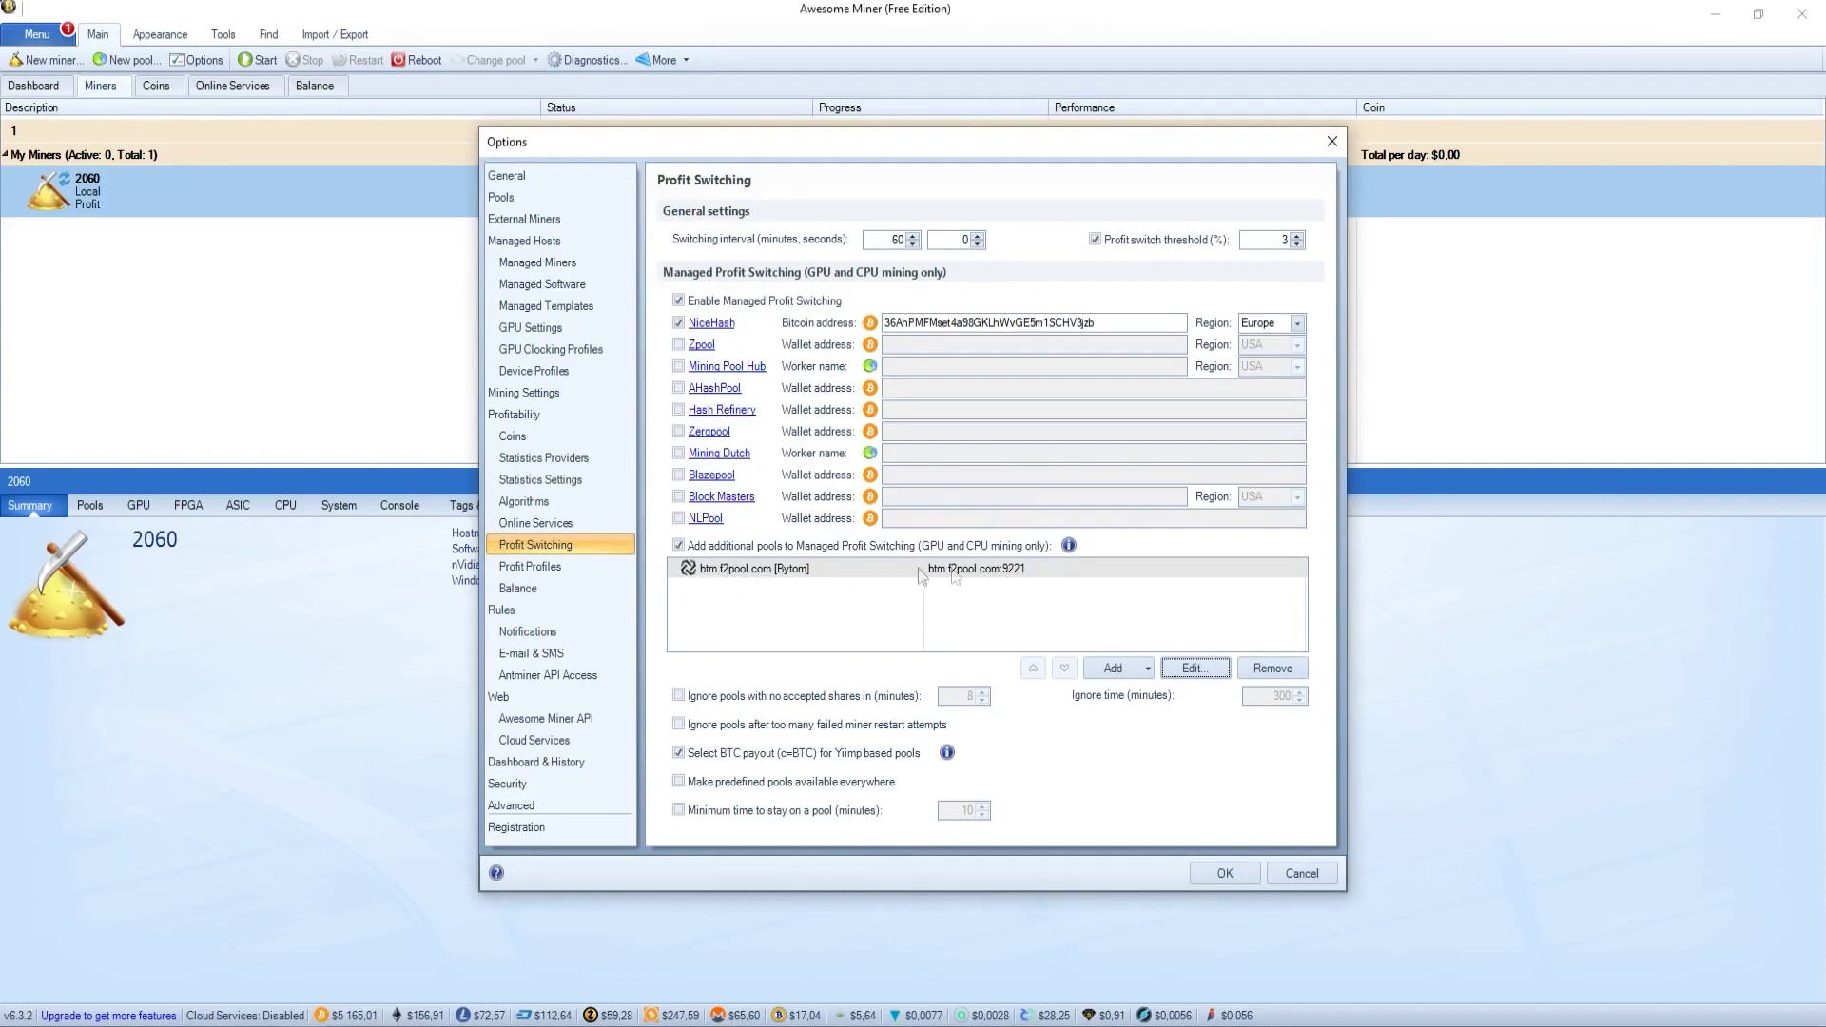
In the RTX2060 profit profile, enable Tensority with NBMiner at 6,73 kH/s and 124 W.
left_click(532, 566)
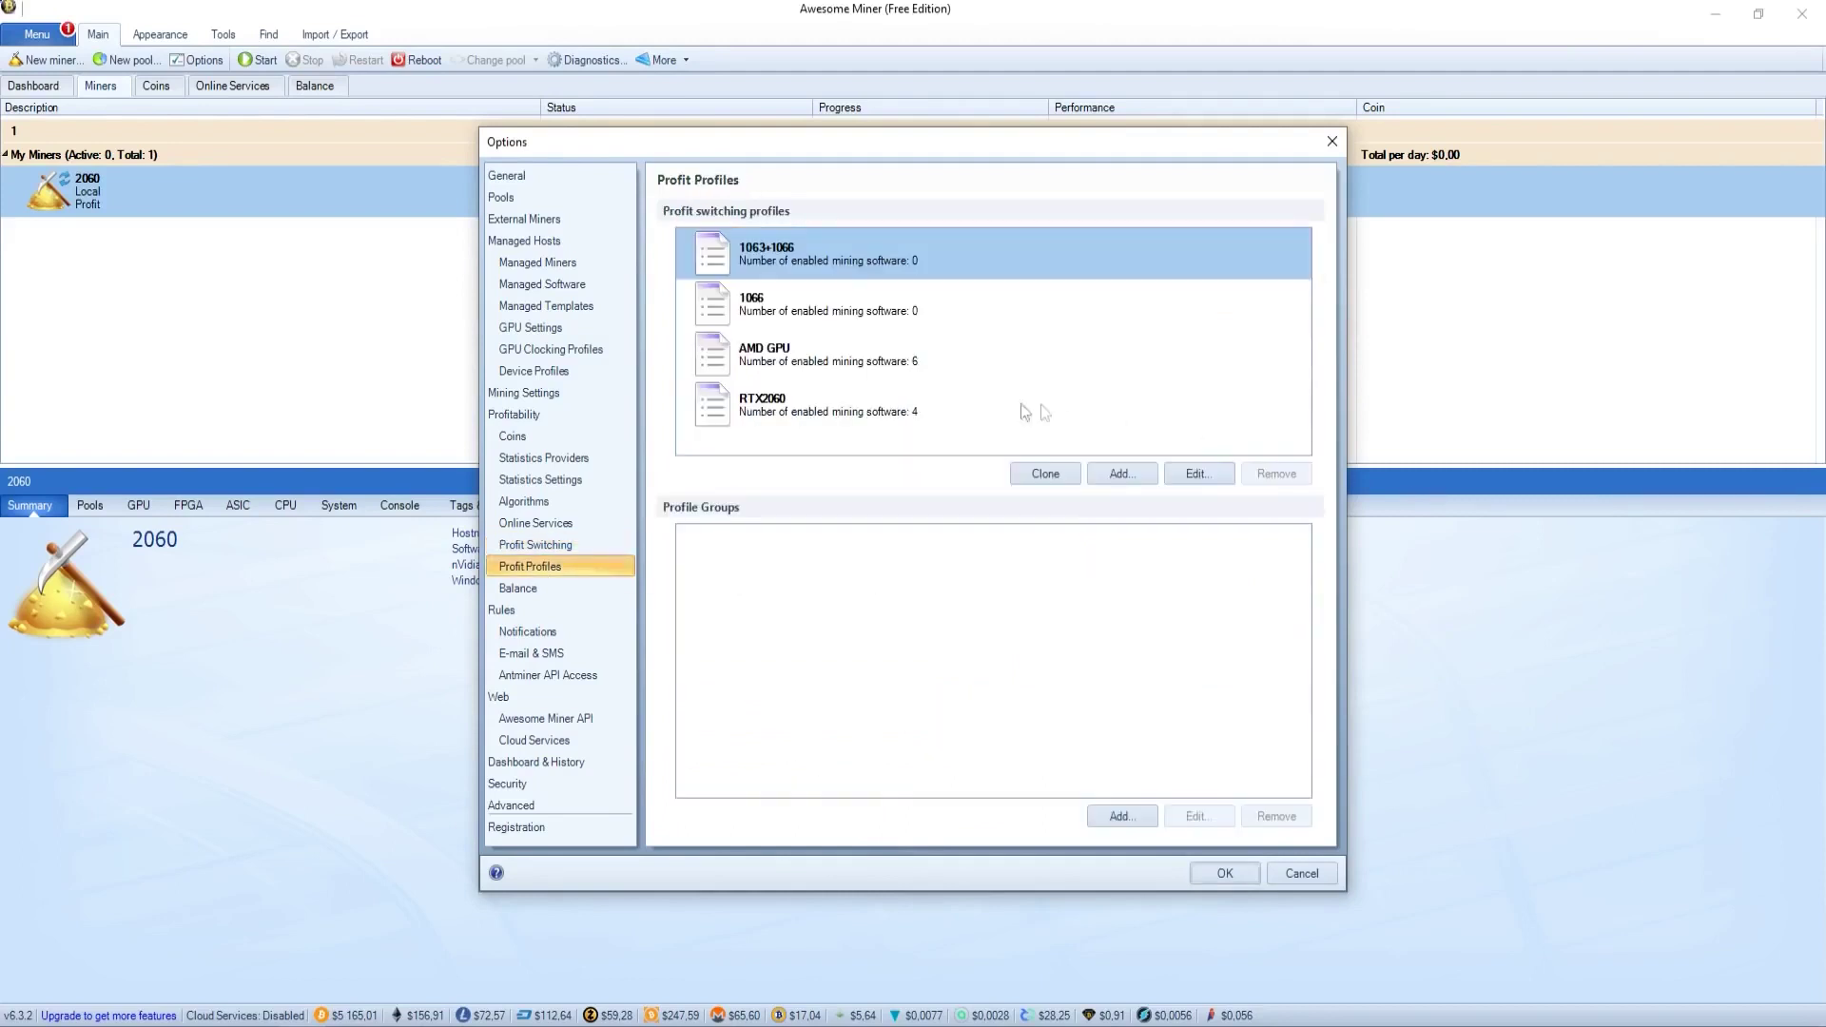
left_click(803, 409)
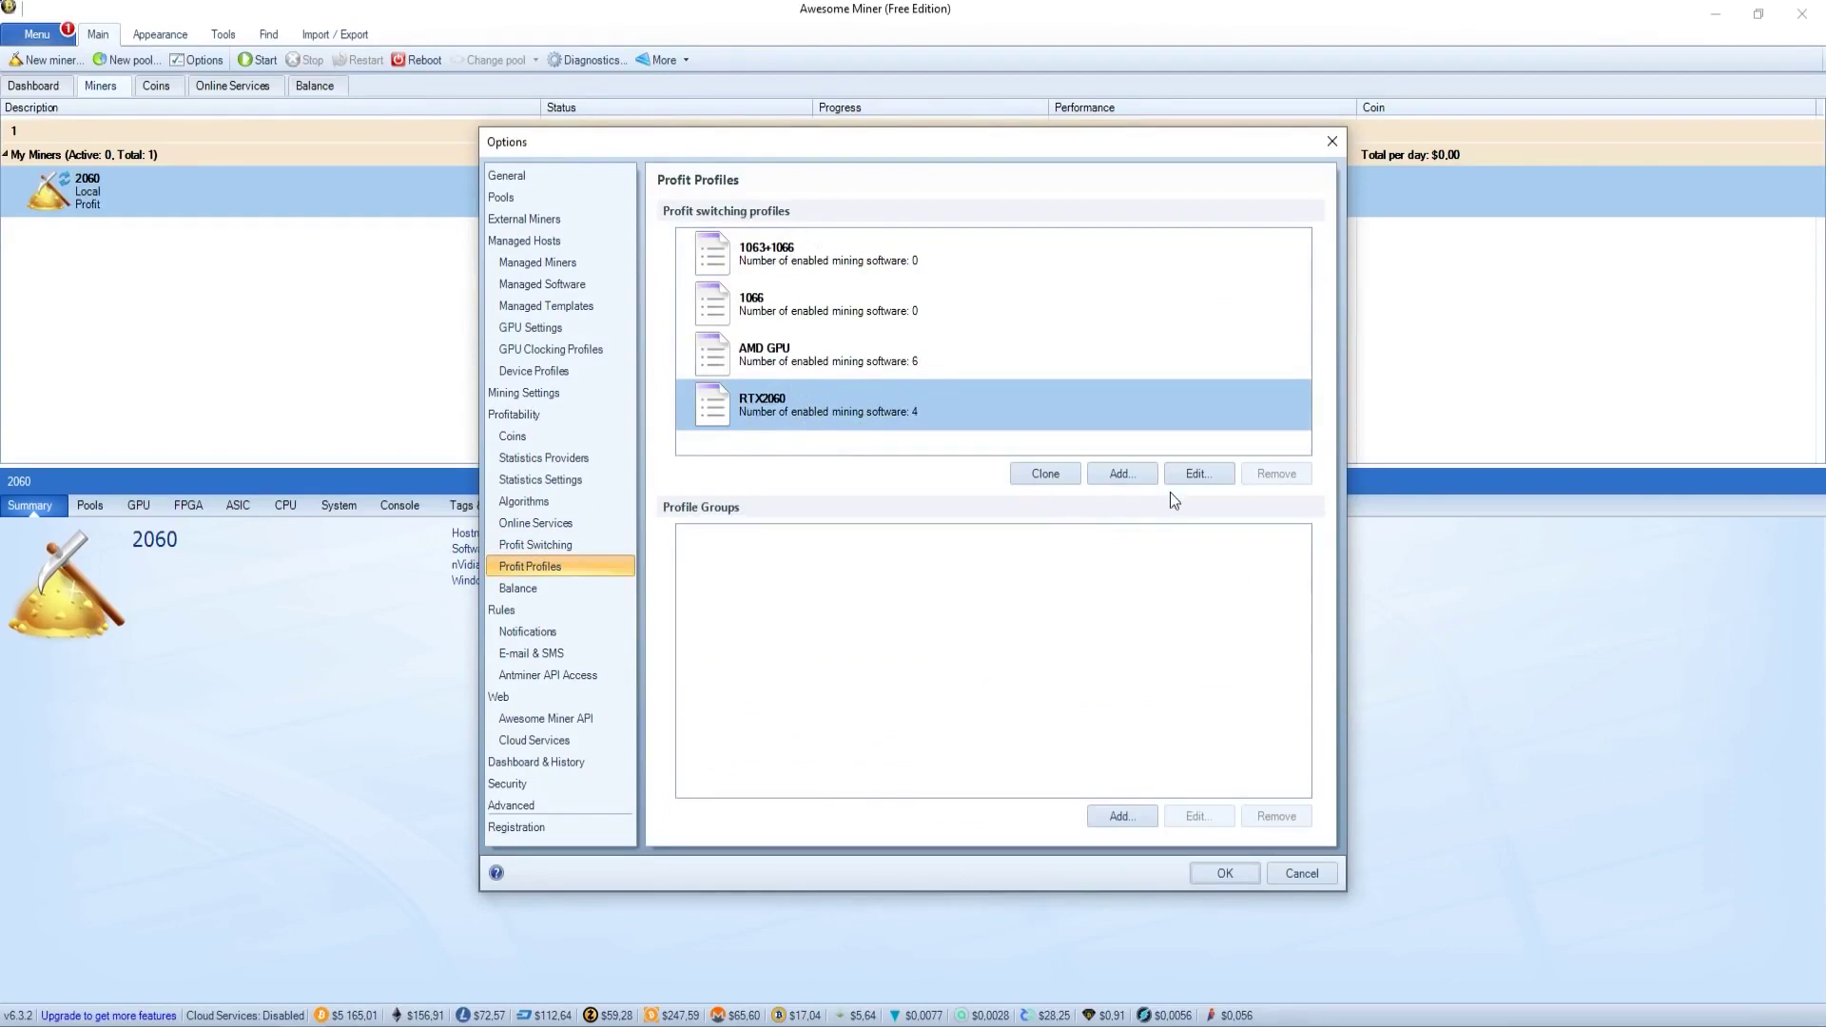
left_click(1201, 480)
scroll(823, 528, "down", 6)
scroll(823, 528, "down", 2)
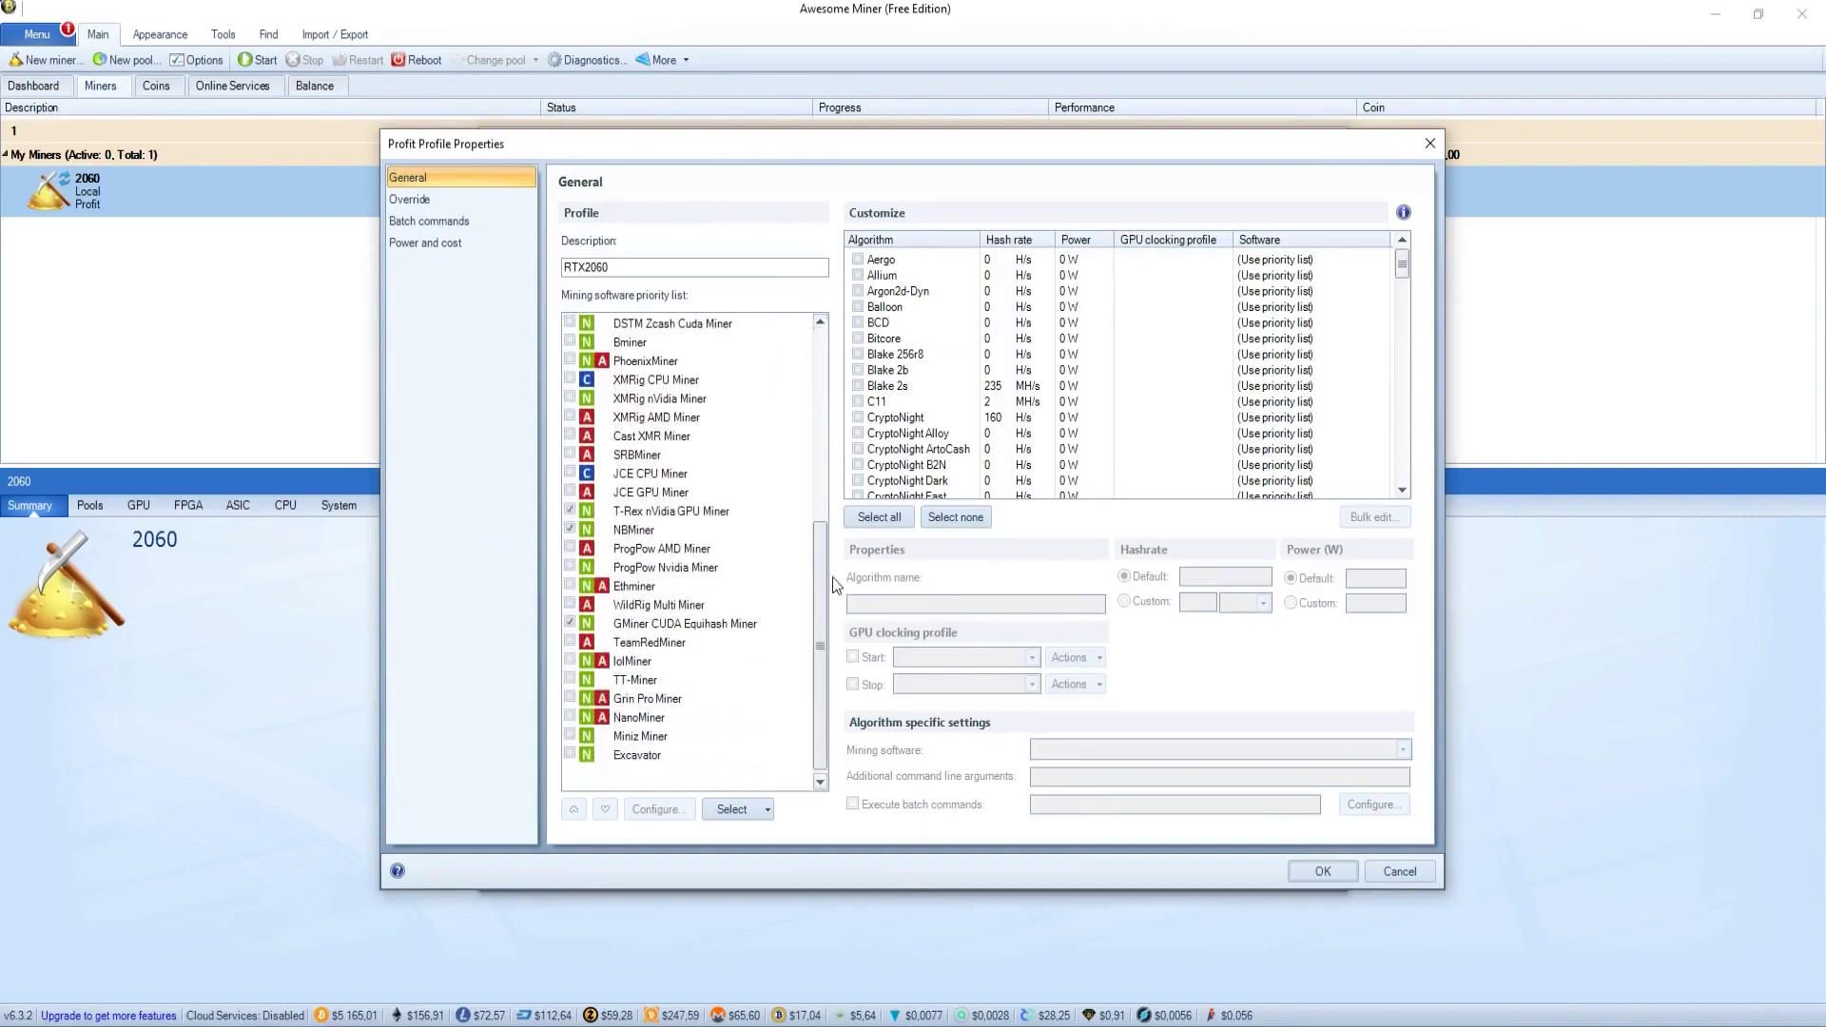
left_click(629, 534)
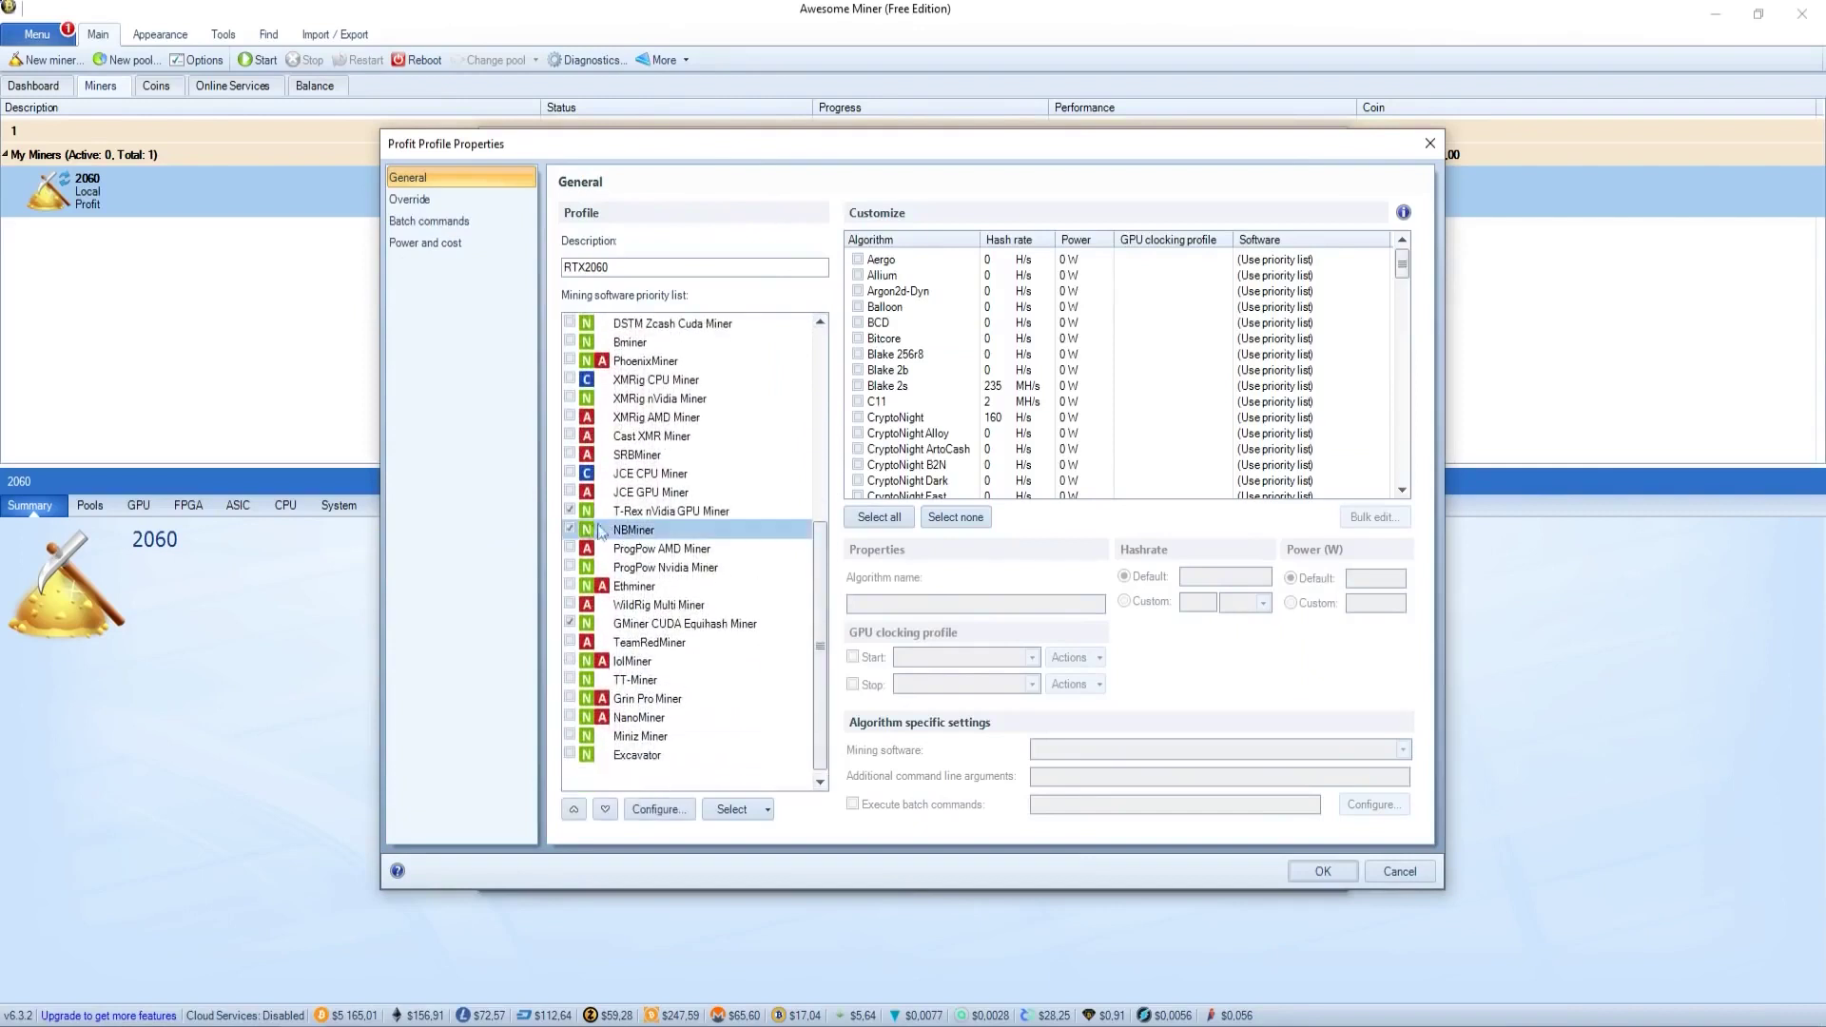
left_click_drag(1398, 264, 1425, 430)
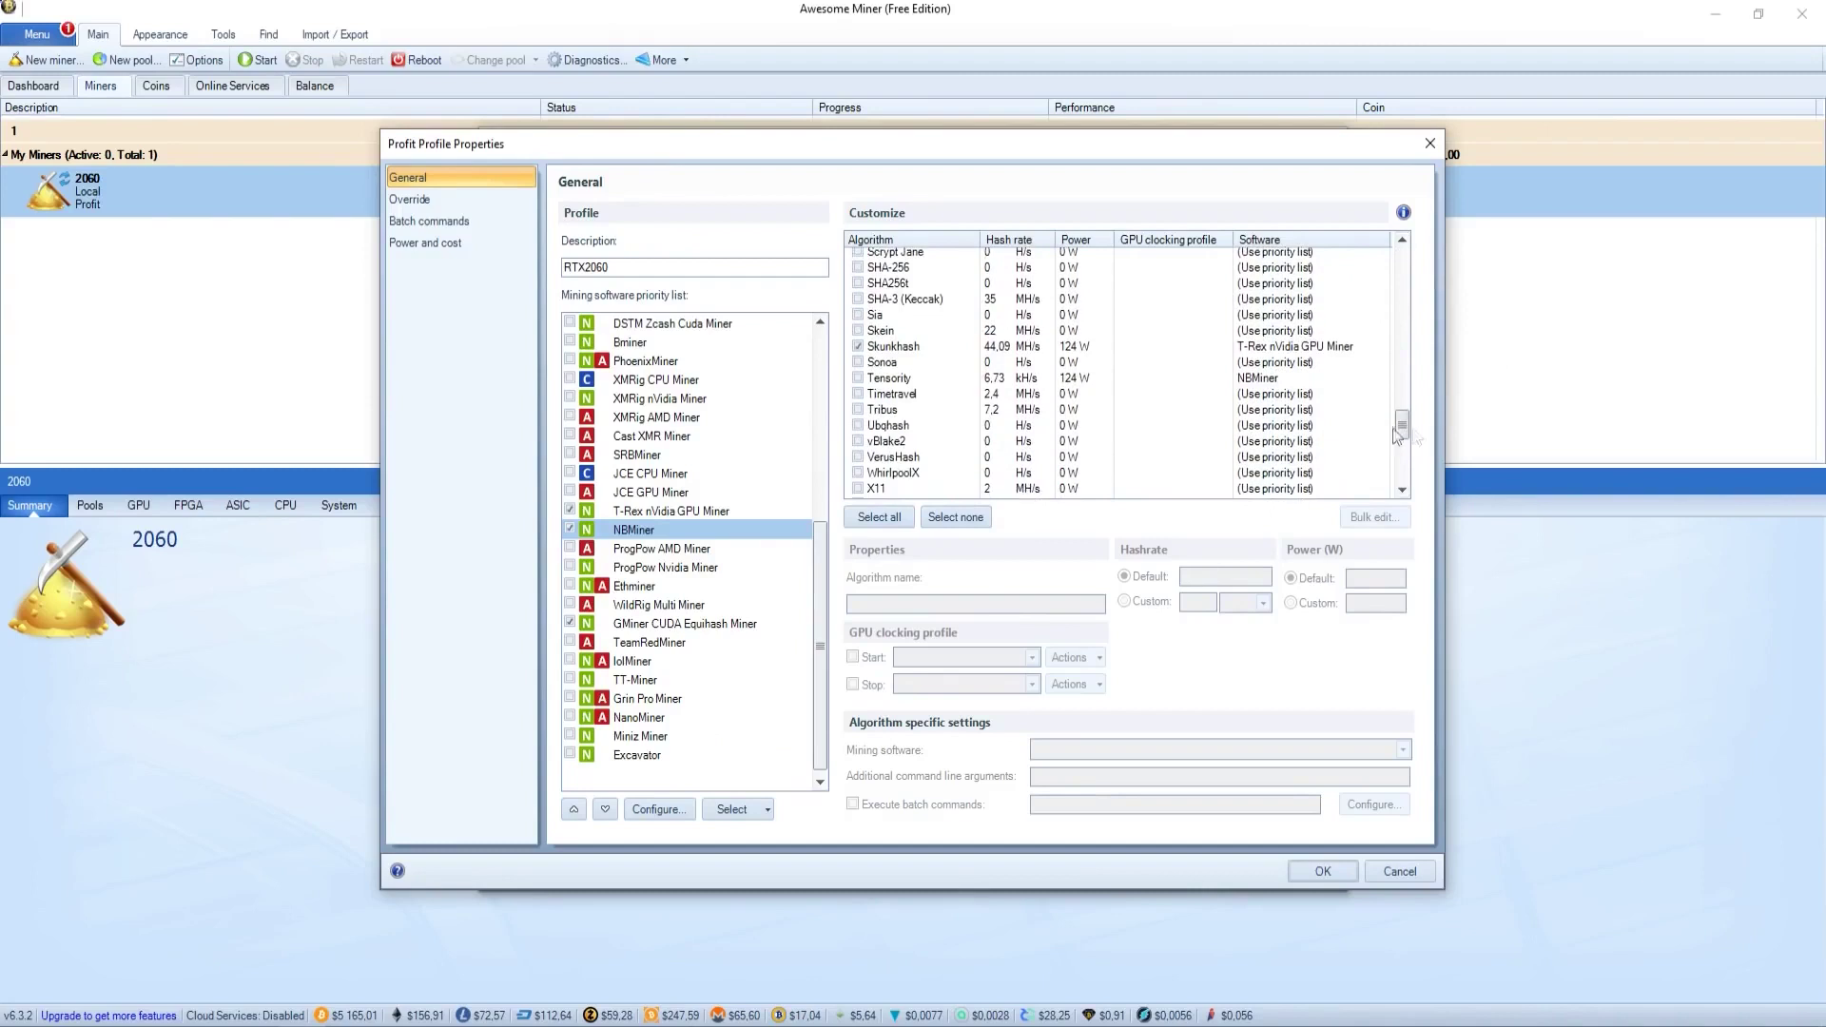
left_click(860, 381)
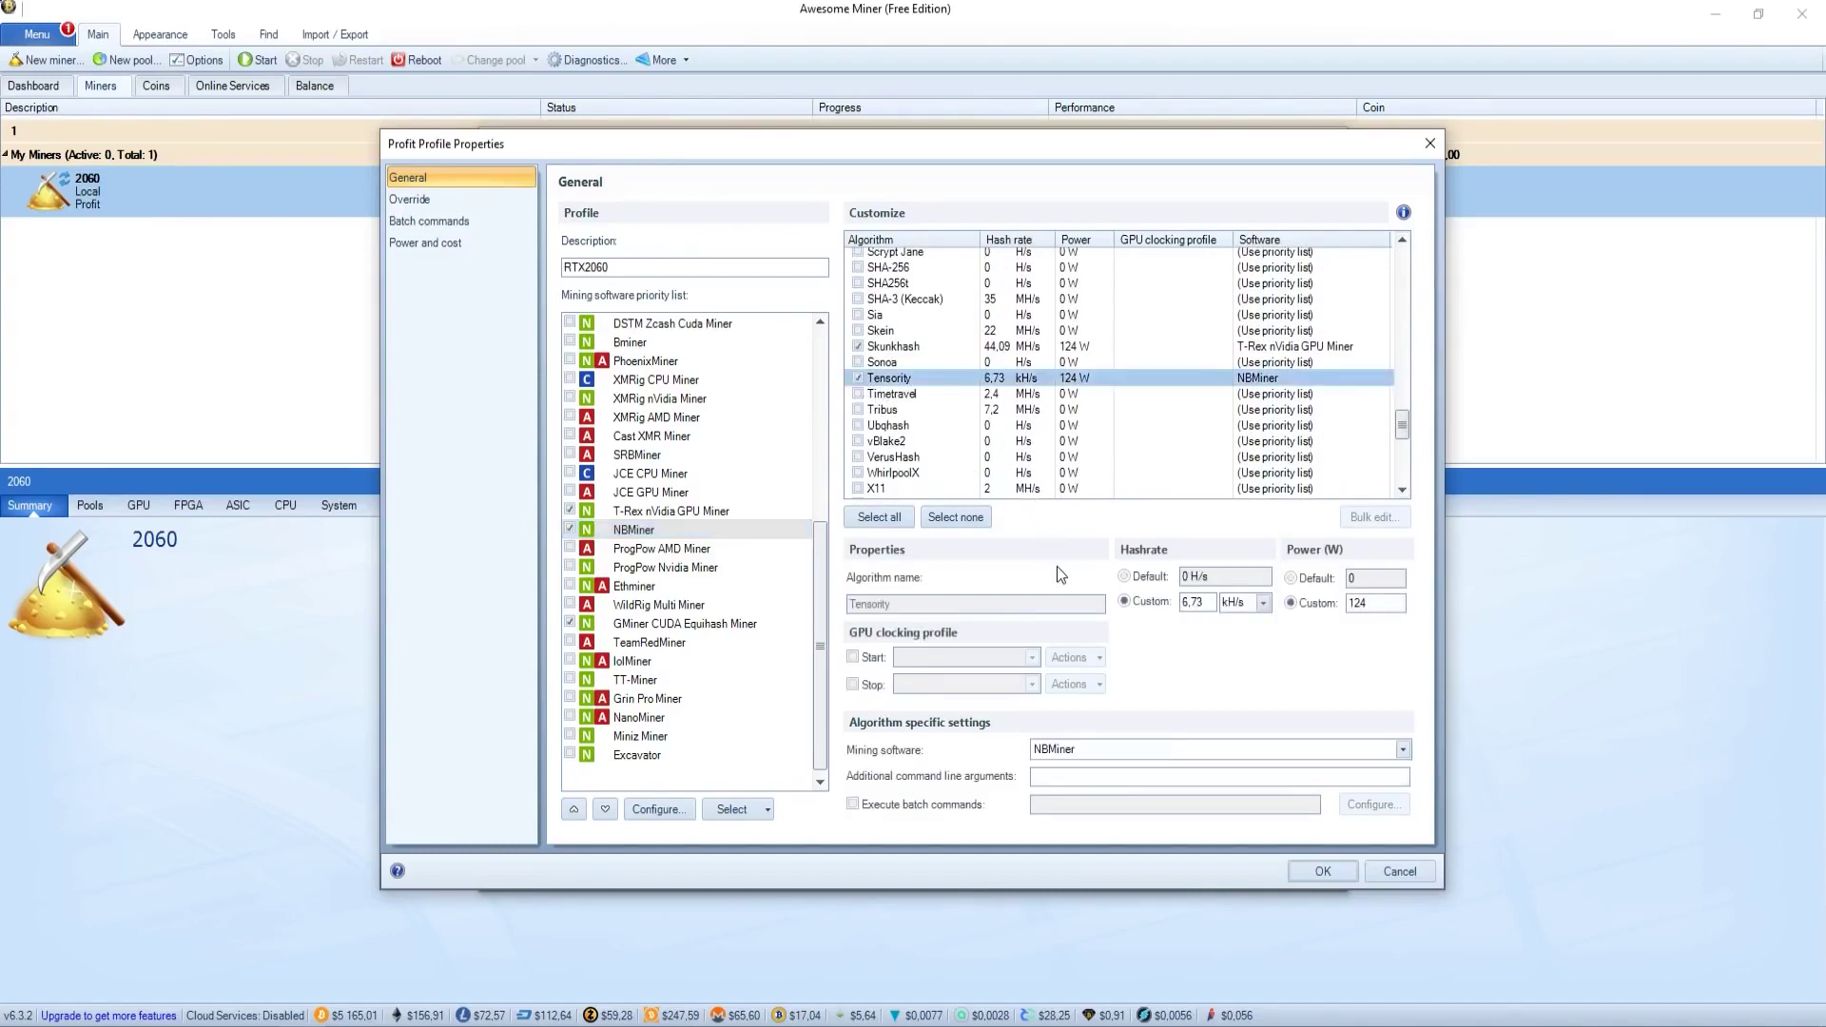
Save the profile, benchmark Tensority and store the 6,29 kH/s result in RTX2060.
left_click(1340, 871)
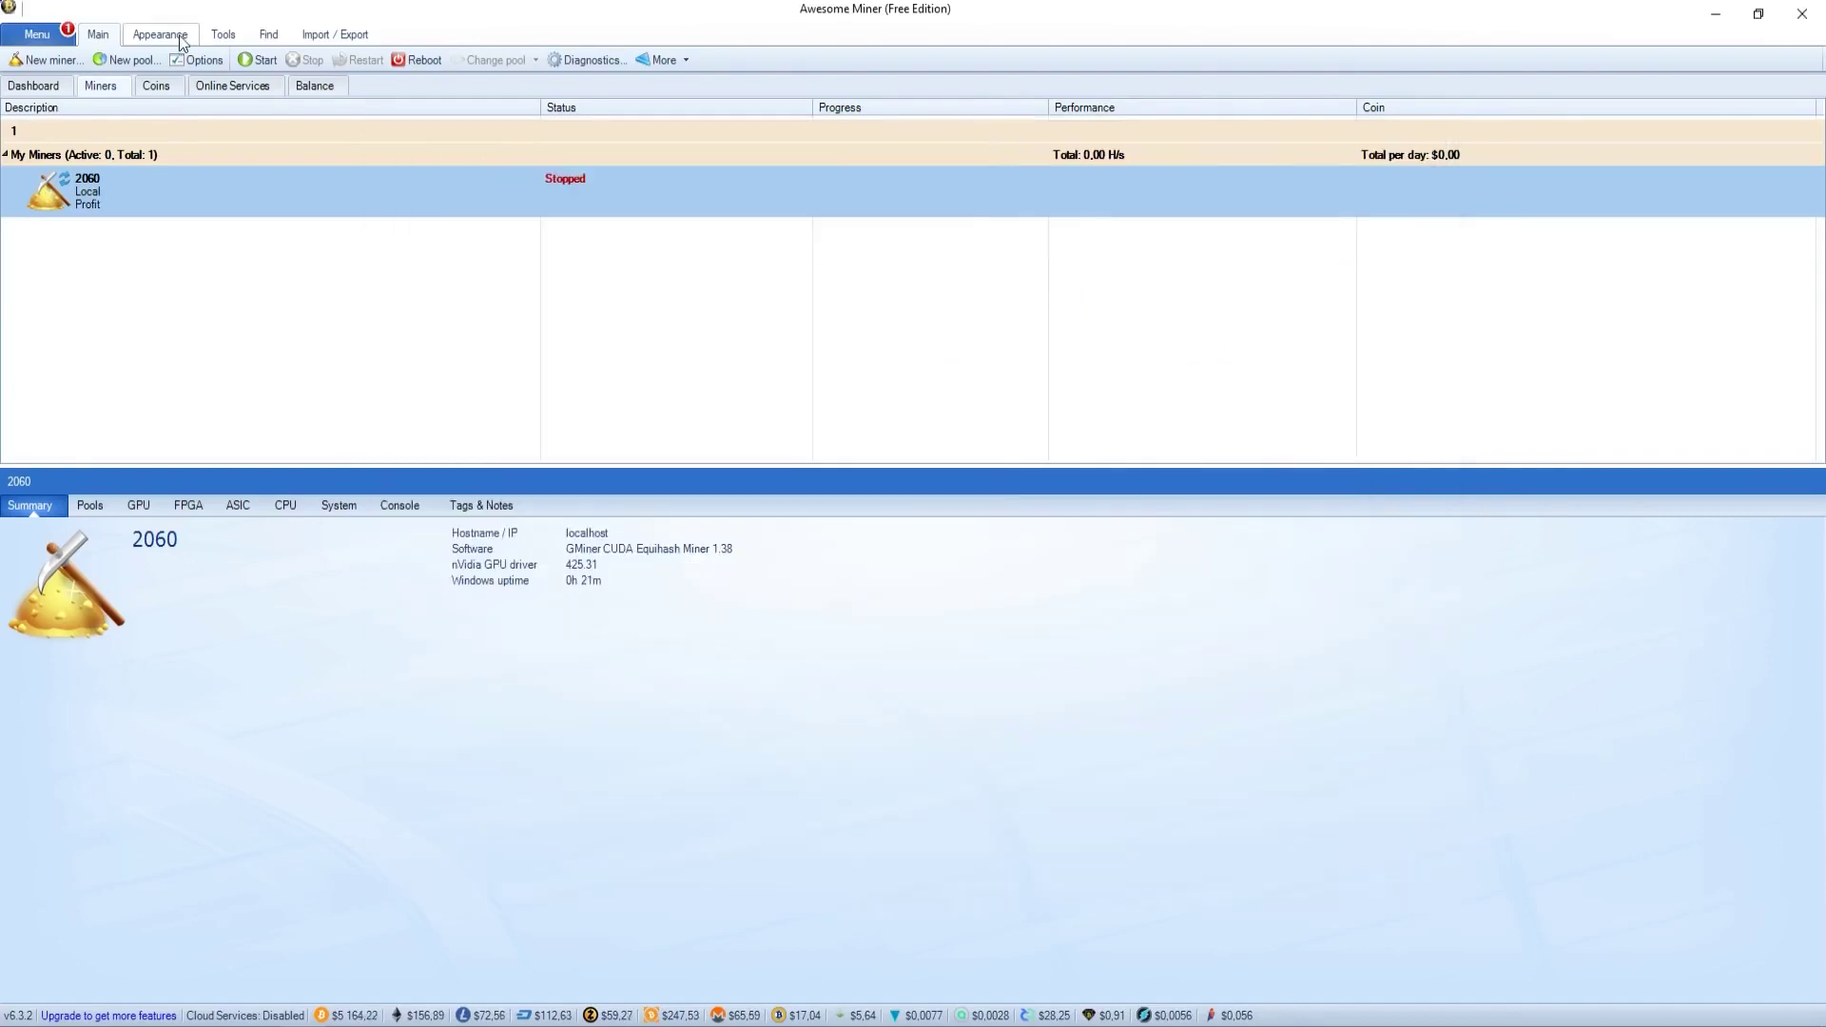
left_click(224, 35)
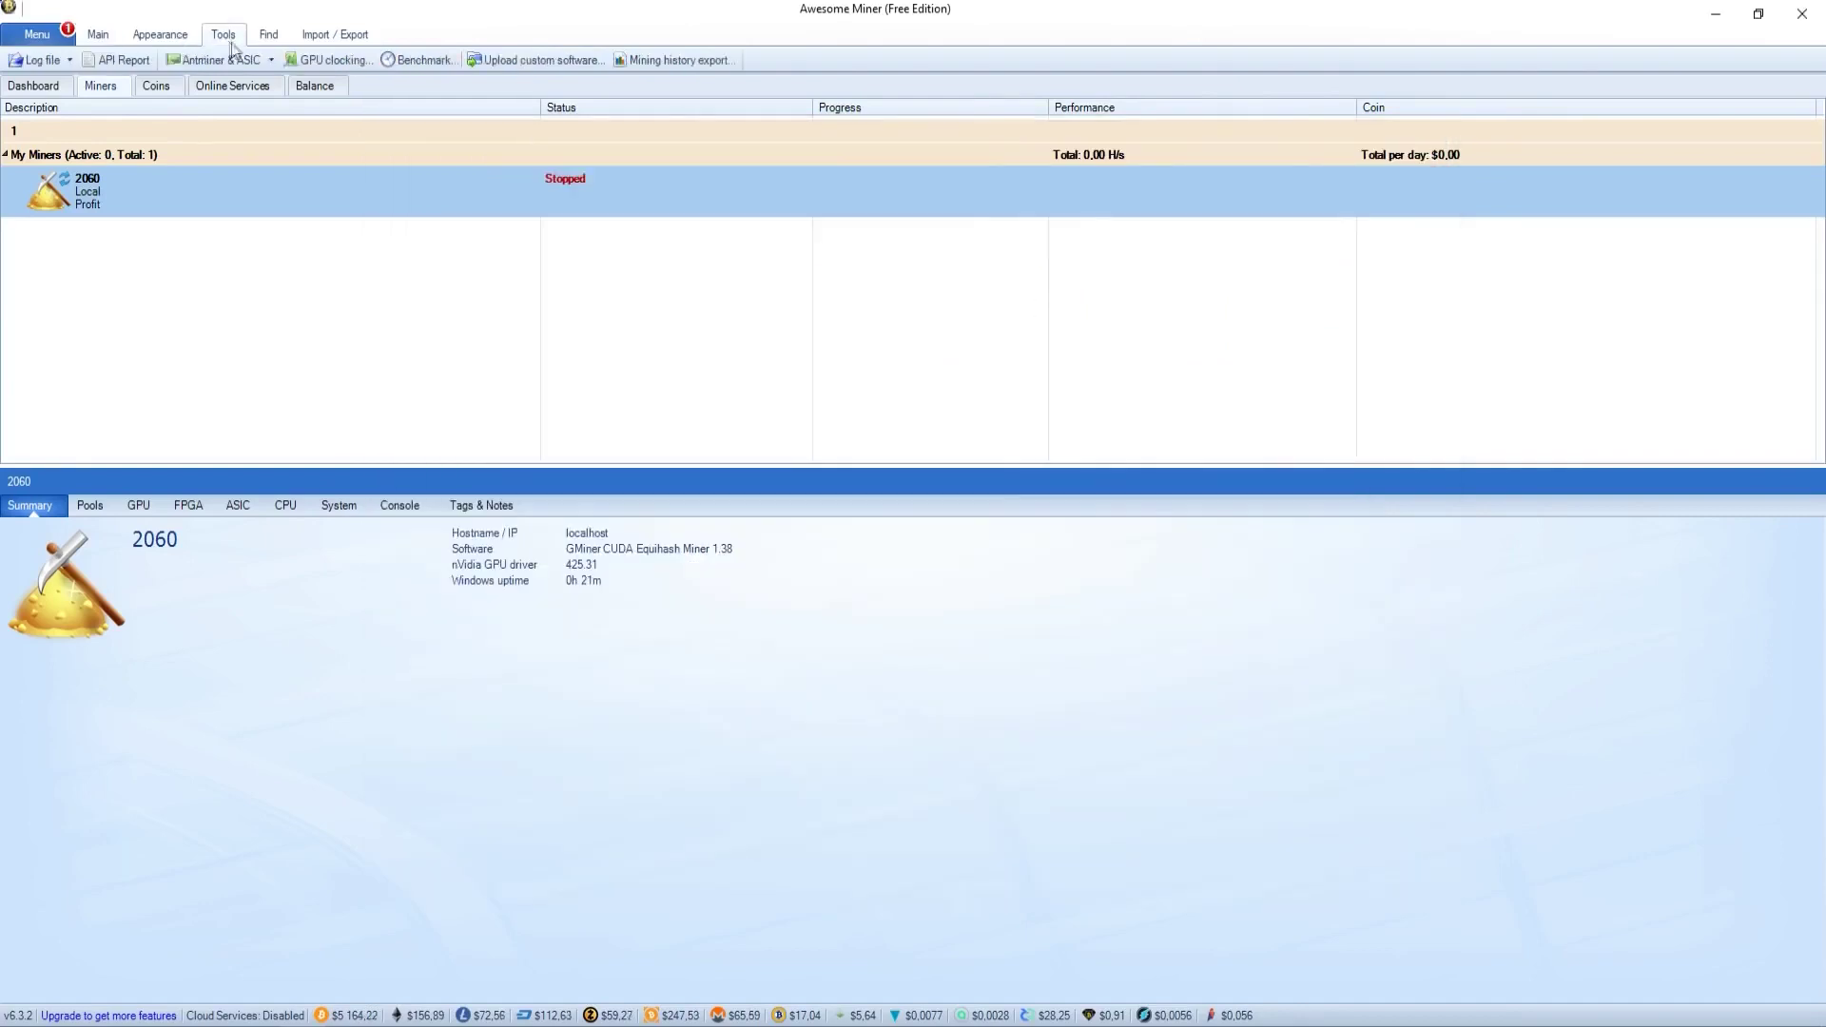
left_click(422, 59)
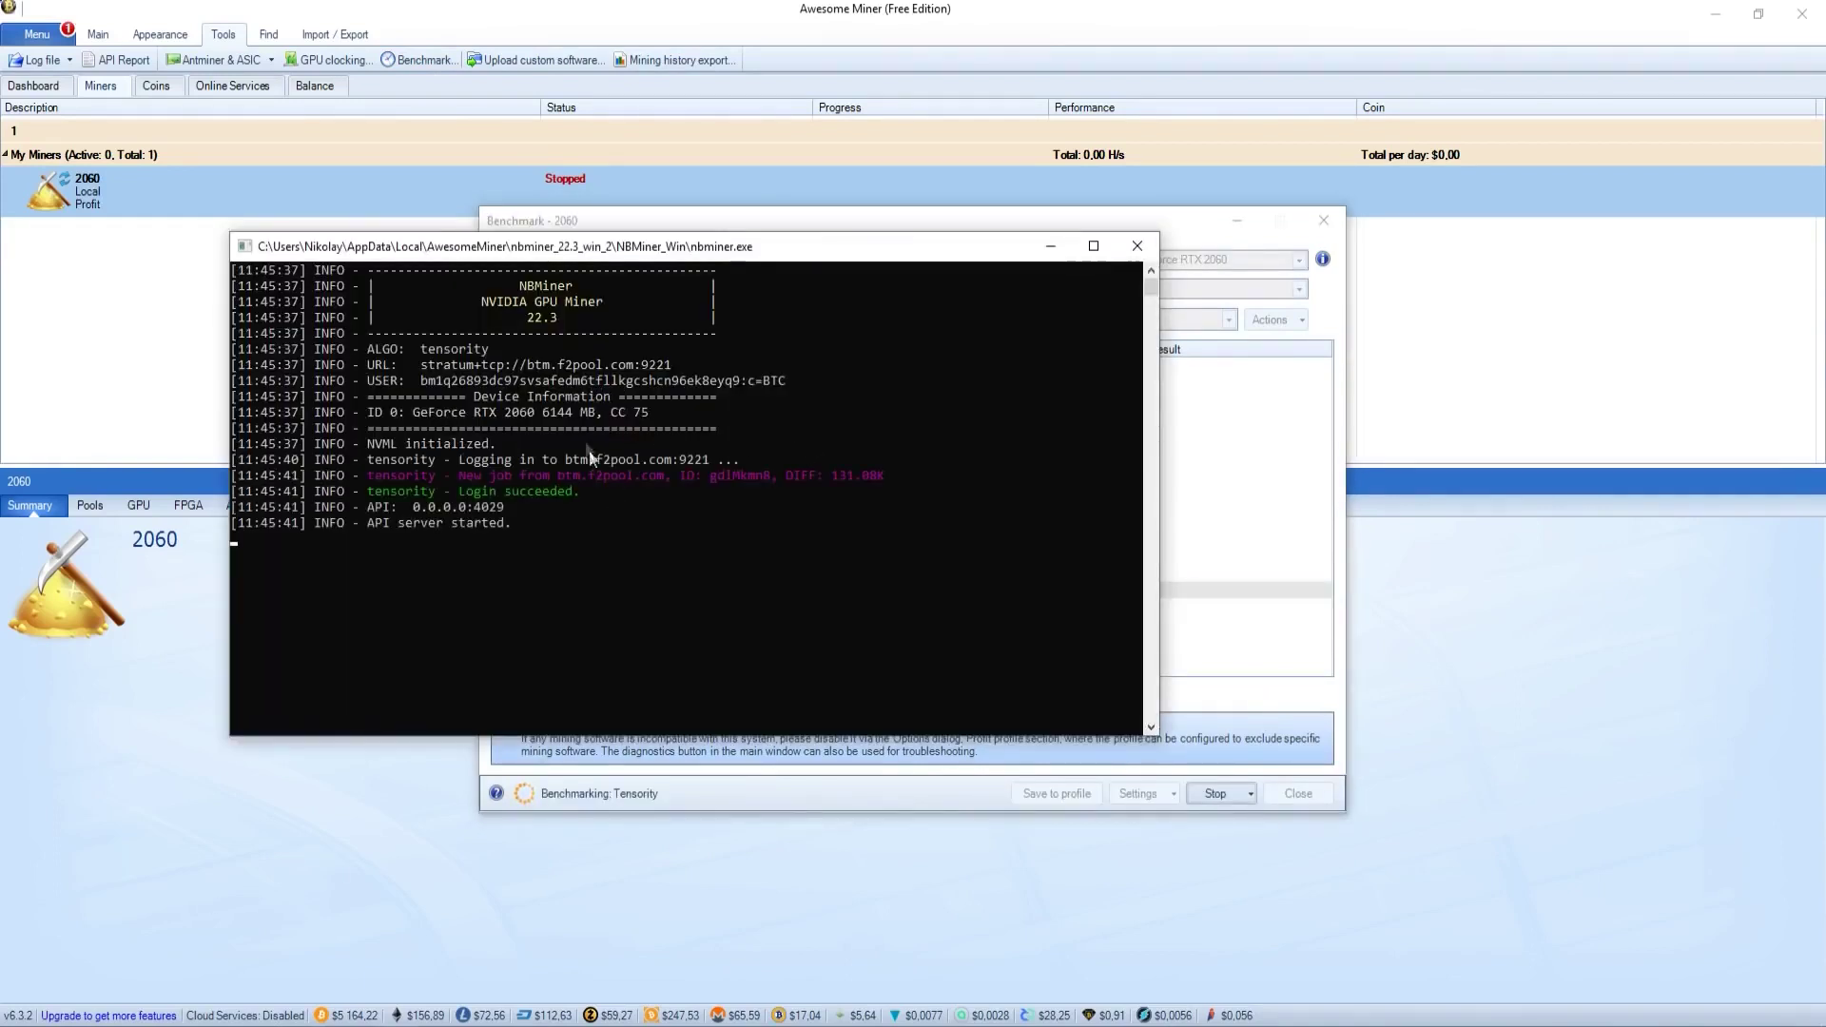
key("alt+Tab")
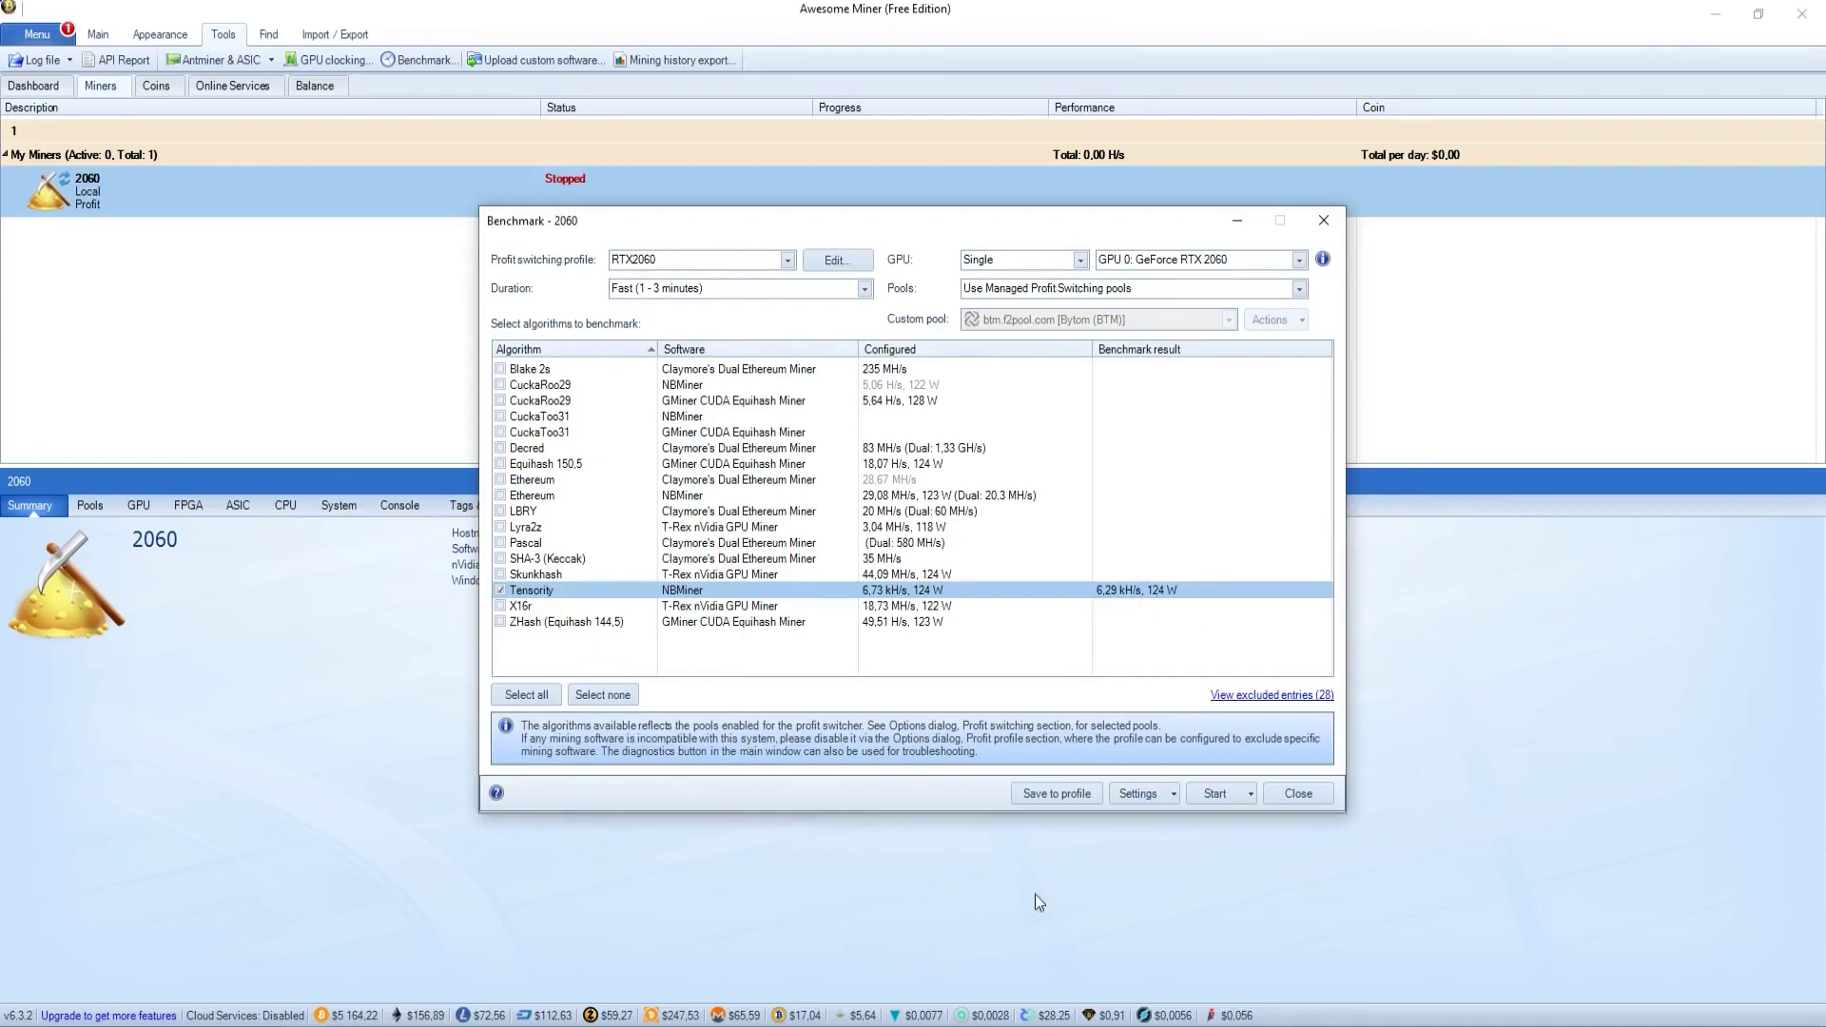
left_click(1056, 794)
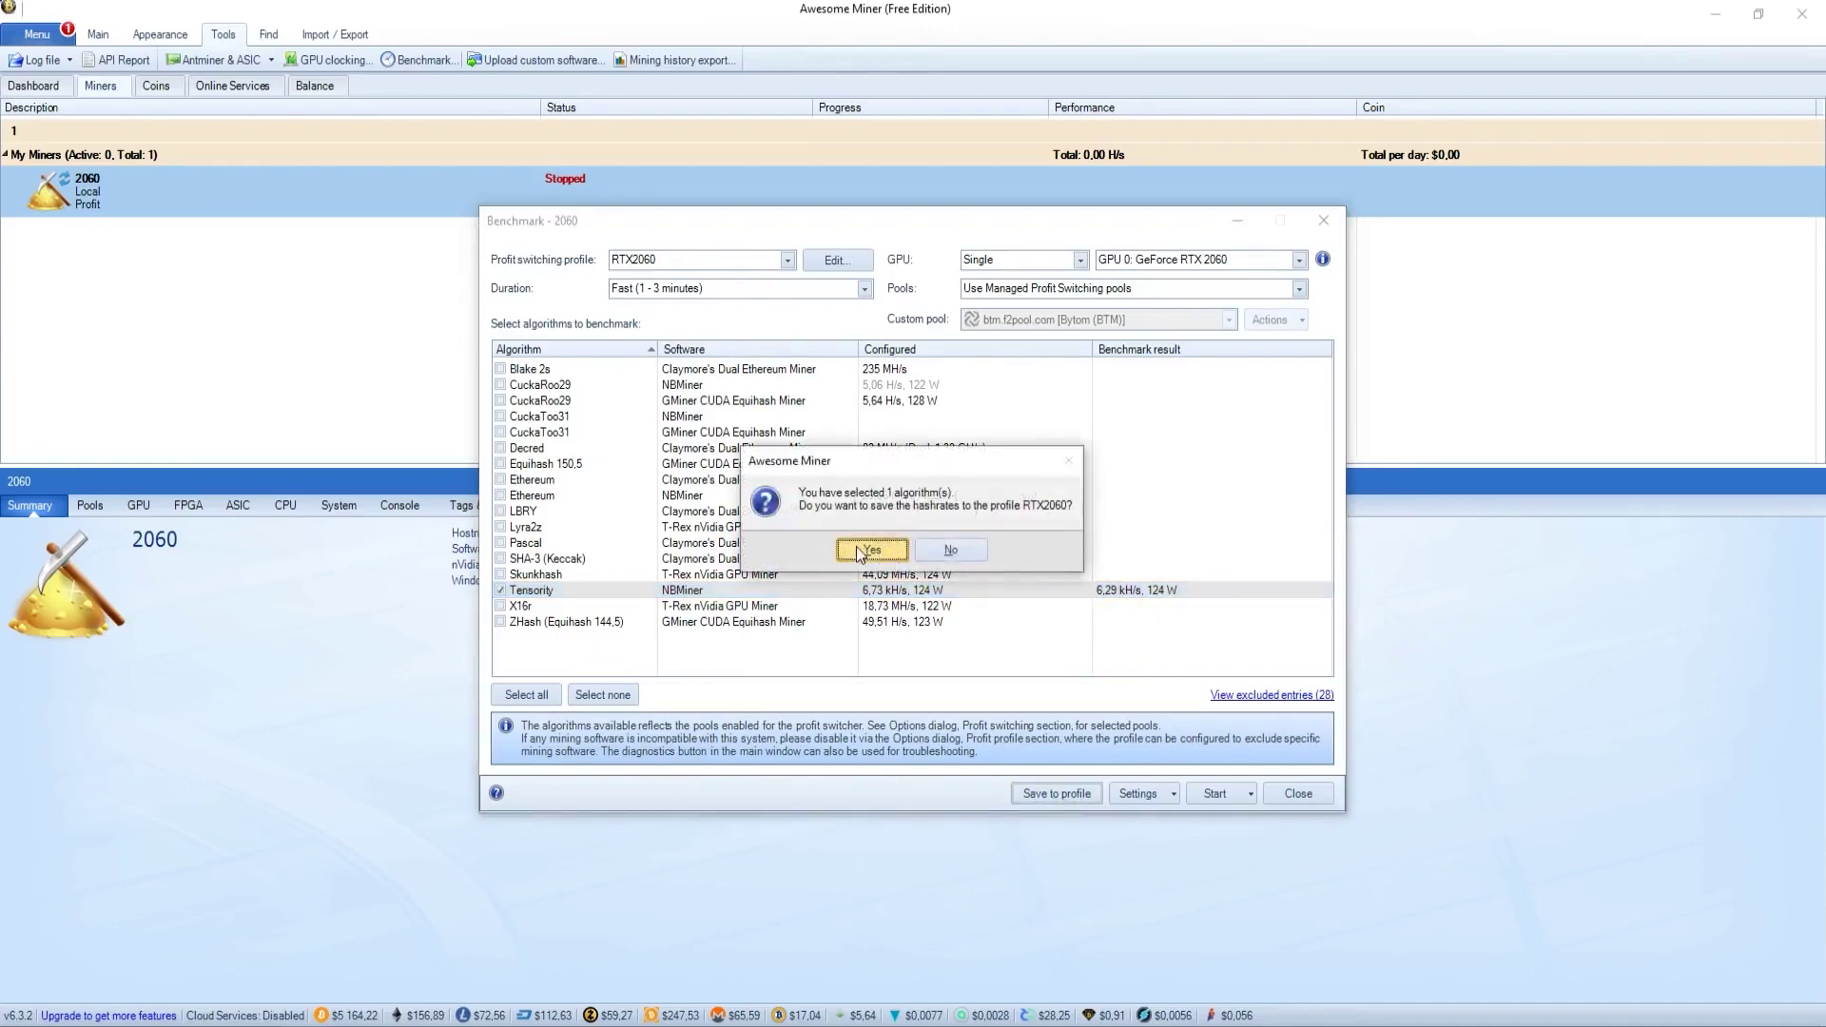
left_click(968, 584)
Close the benchmark window and start the 2060 miner mining Bytom on btm.f2pool.com.
left_click(1296, 797)
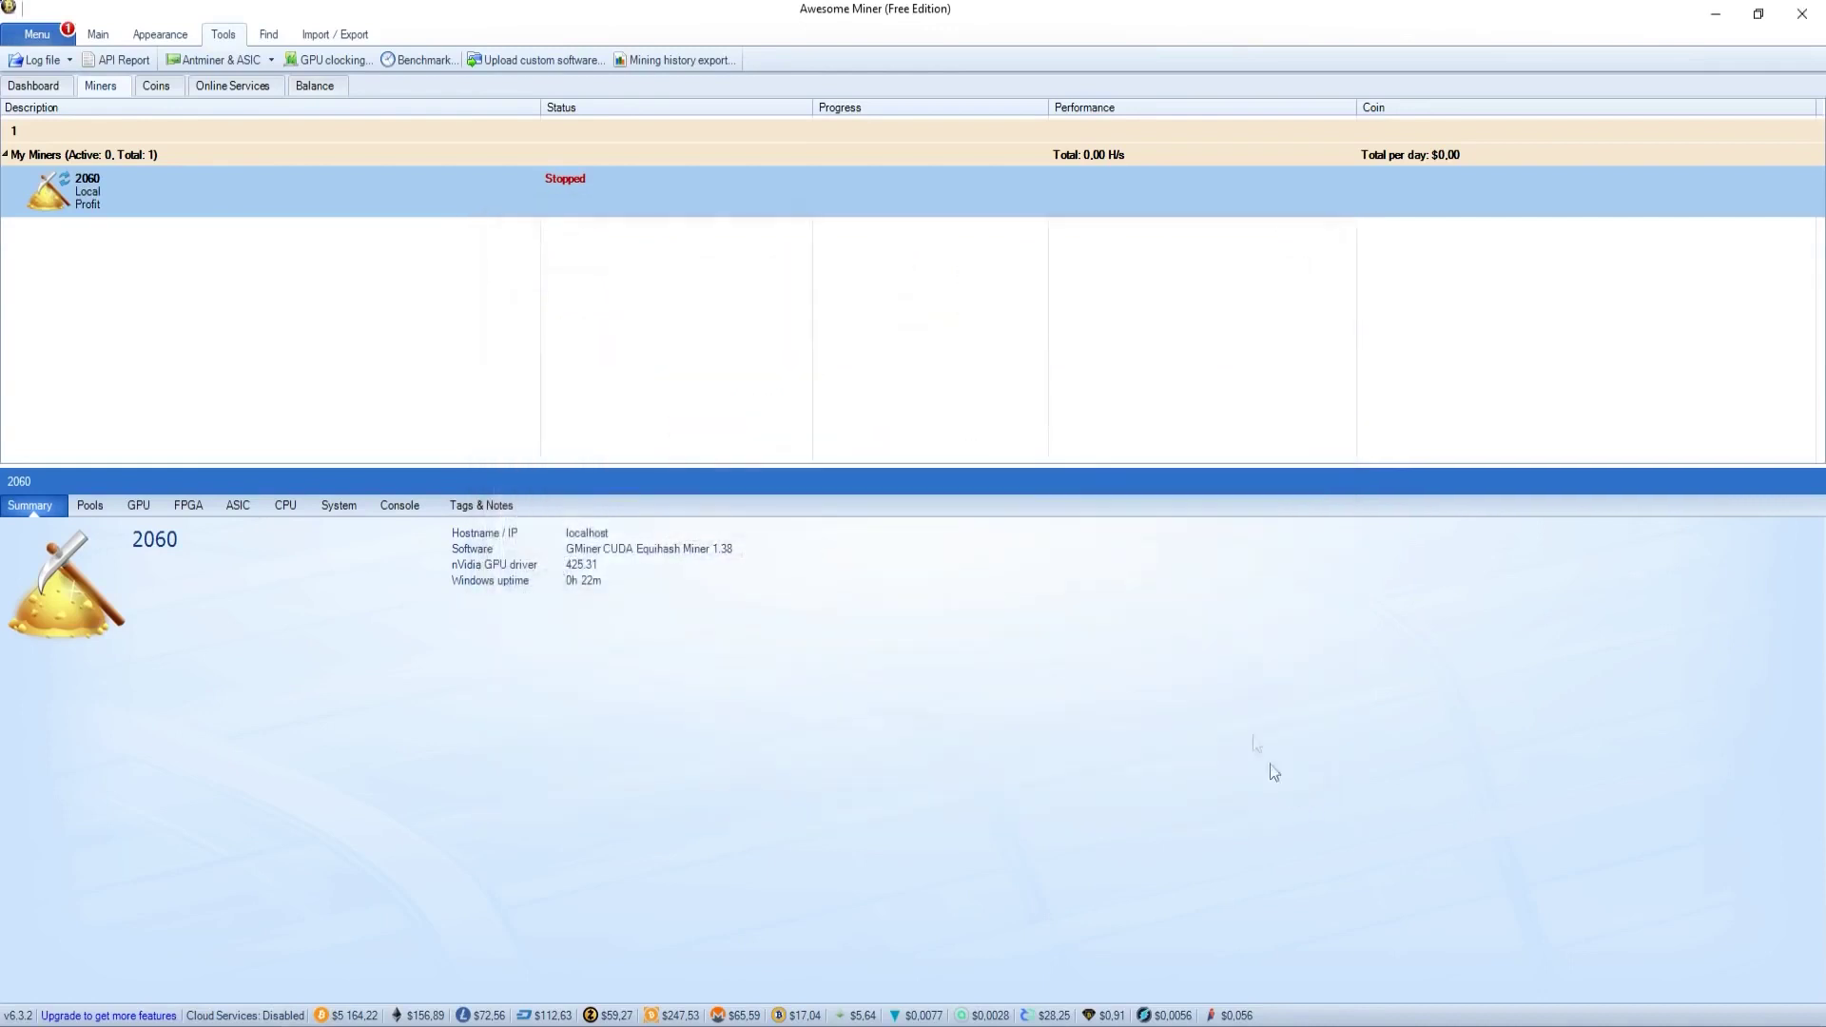
right_click(251, 204)
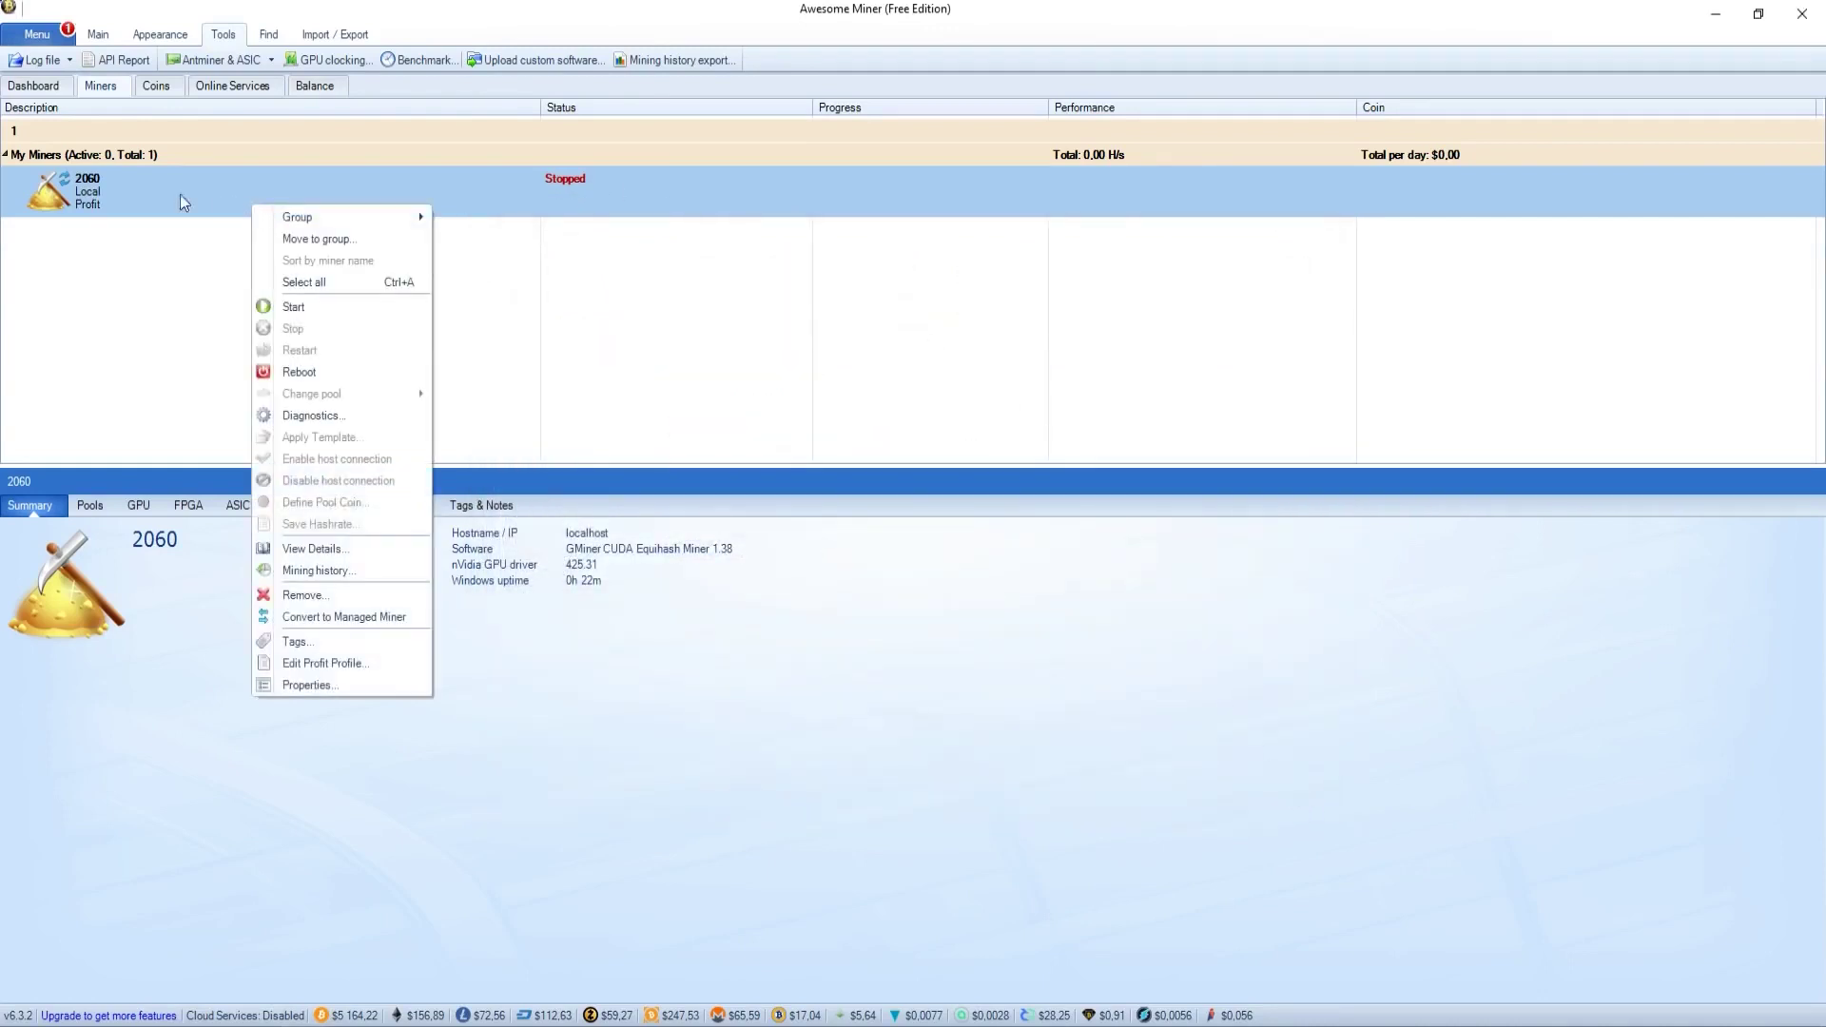
left_click(321, 304)
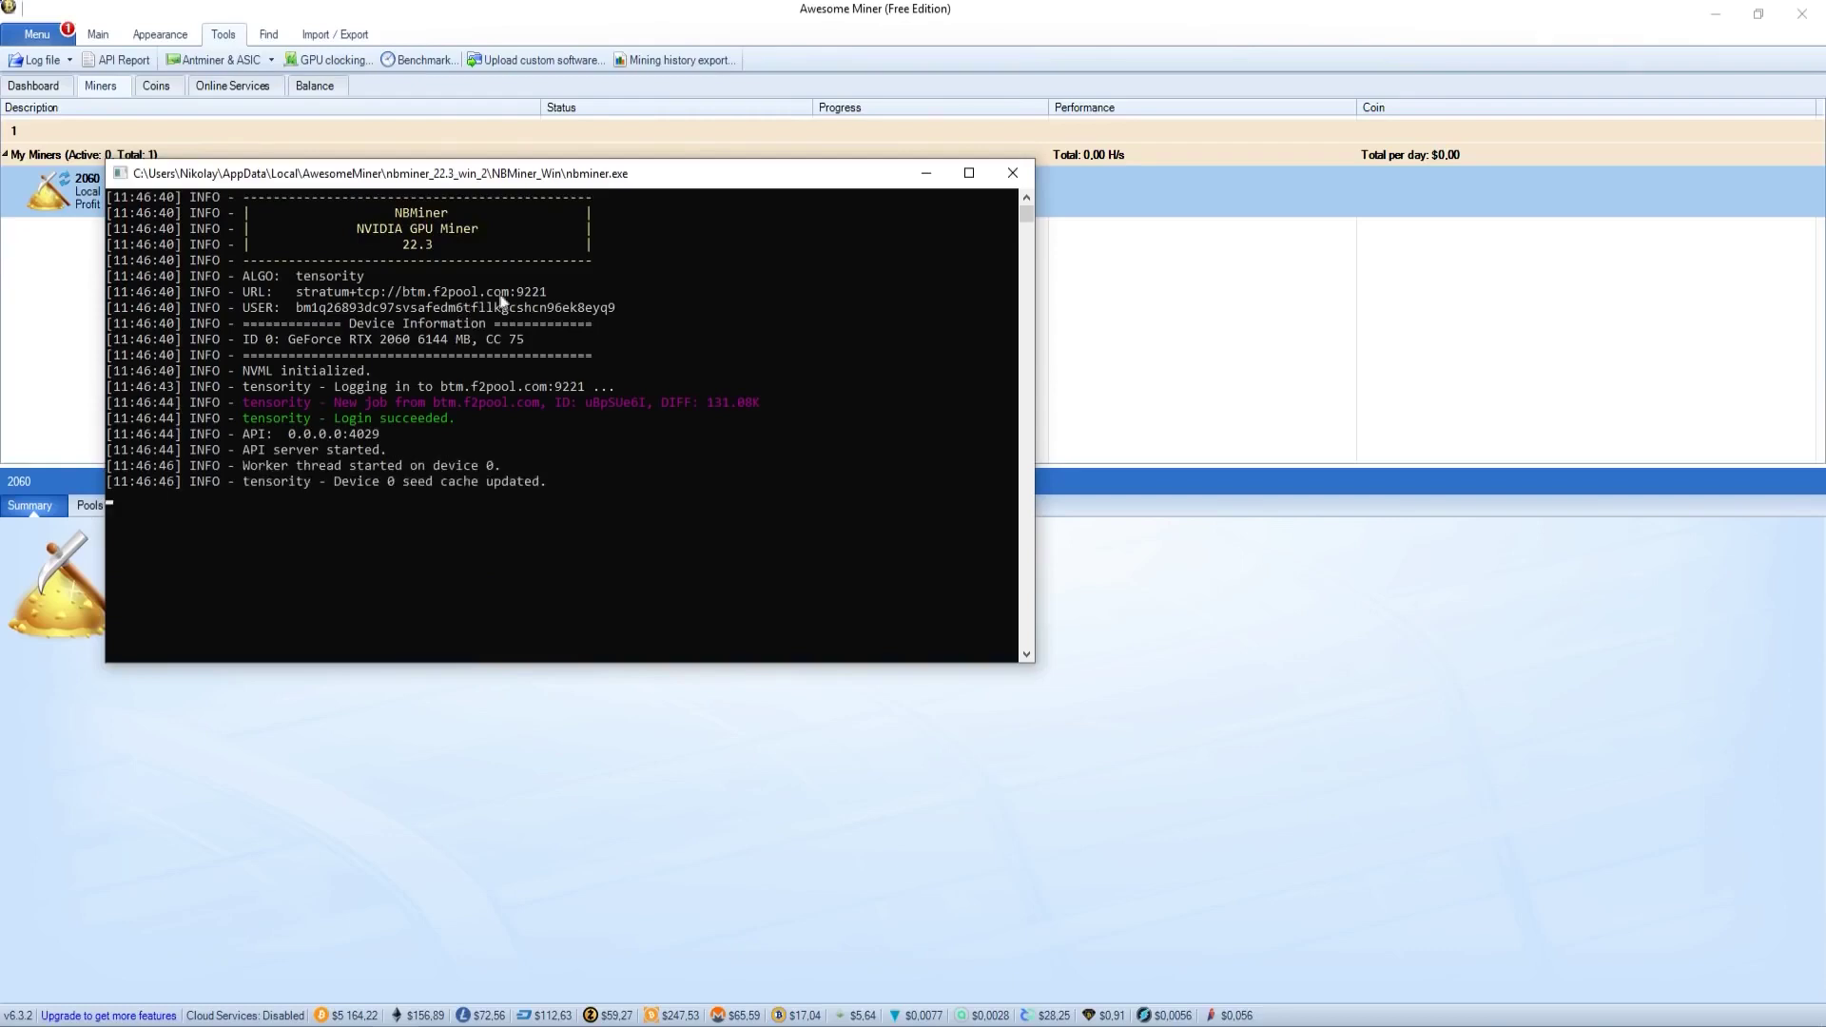
Reposition the NBMiner console and MSI Afterburner windows side by side.
left_click_drag(716, 181, 771, 269)
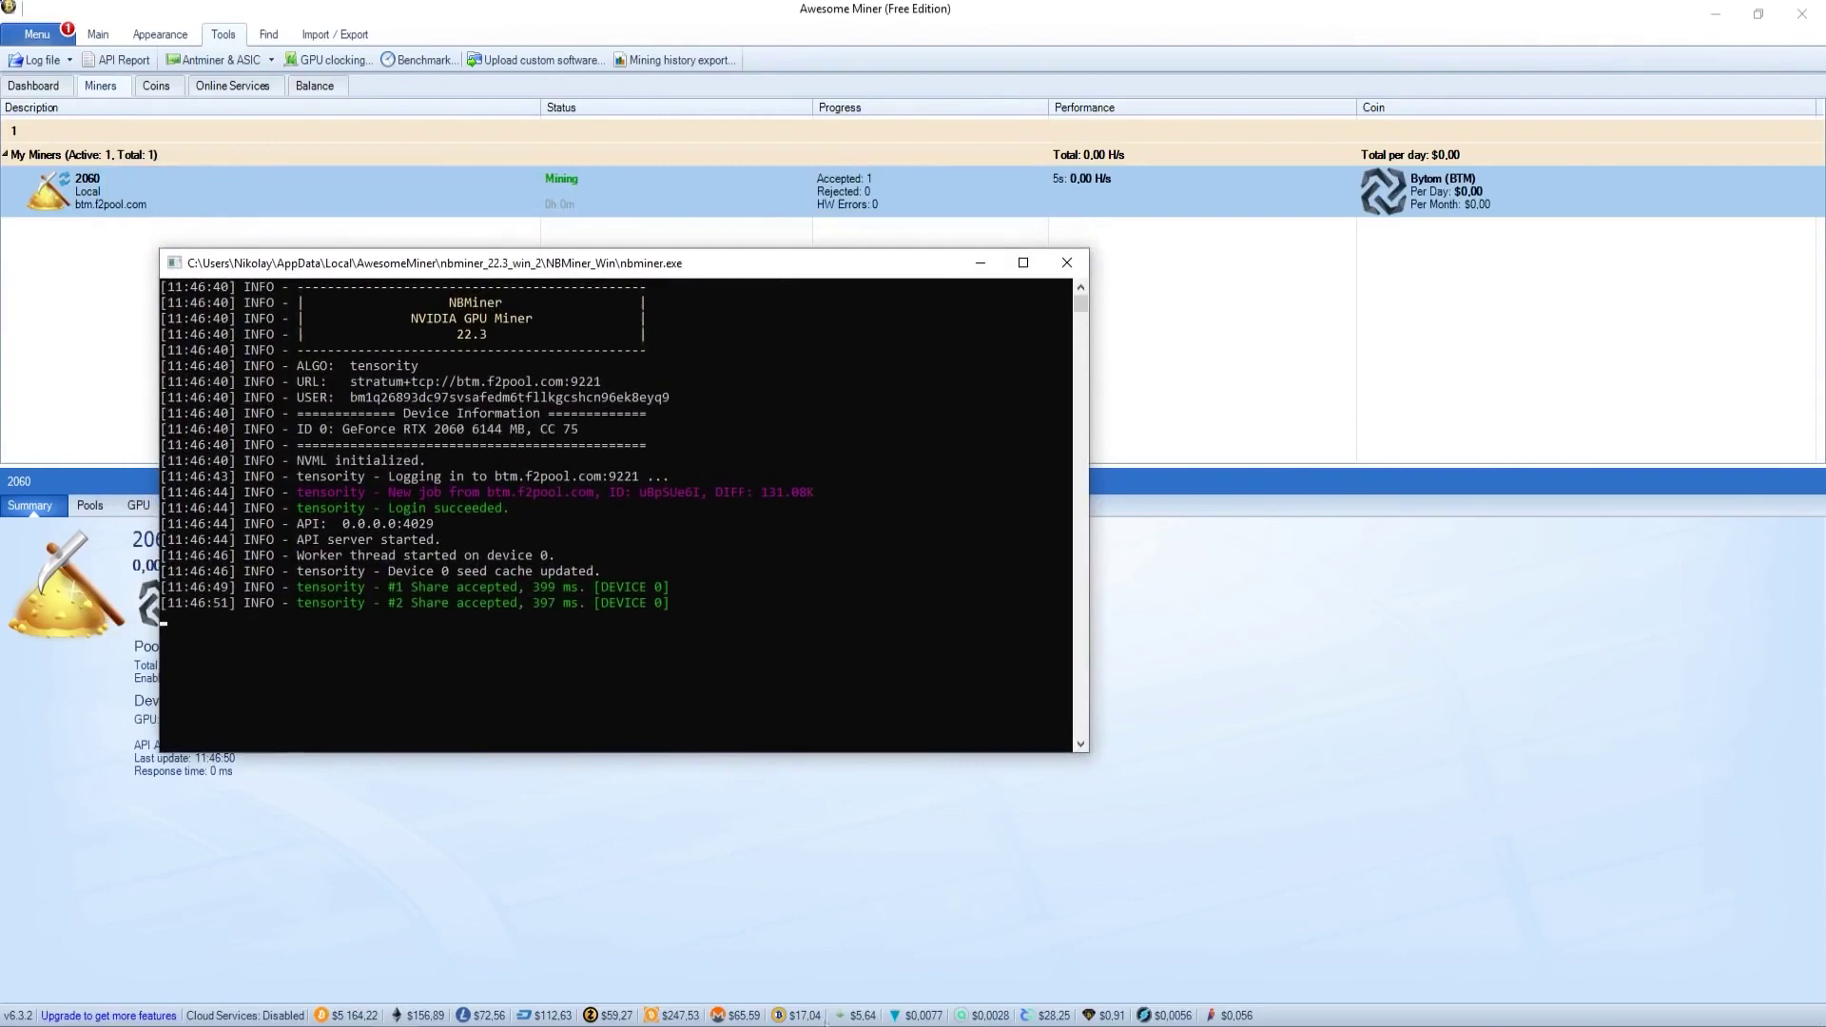
key("alt+Tab")
left_click_drag(1391, 281, 1385, 322)
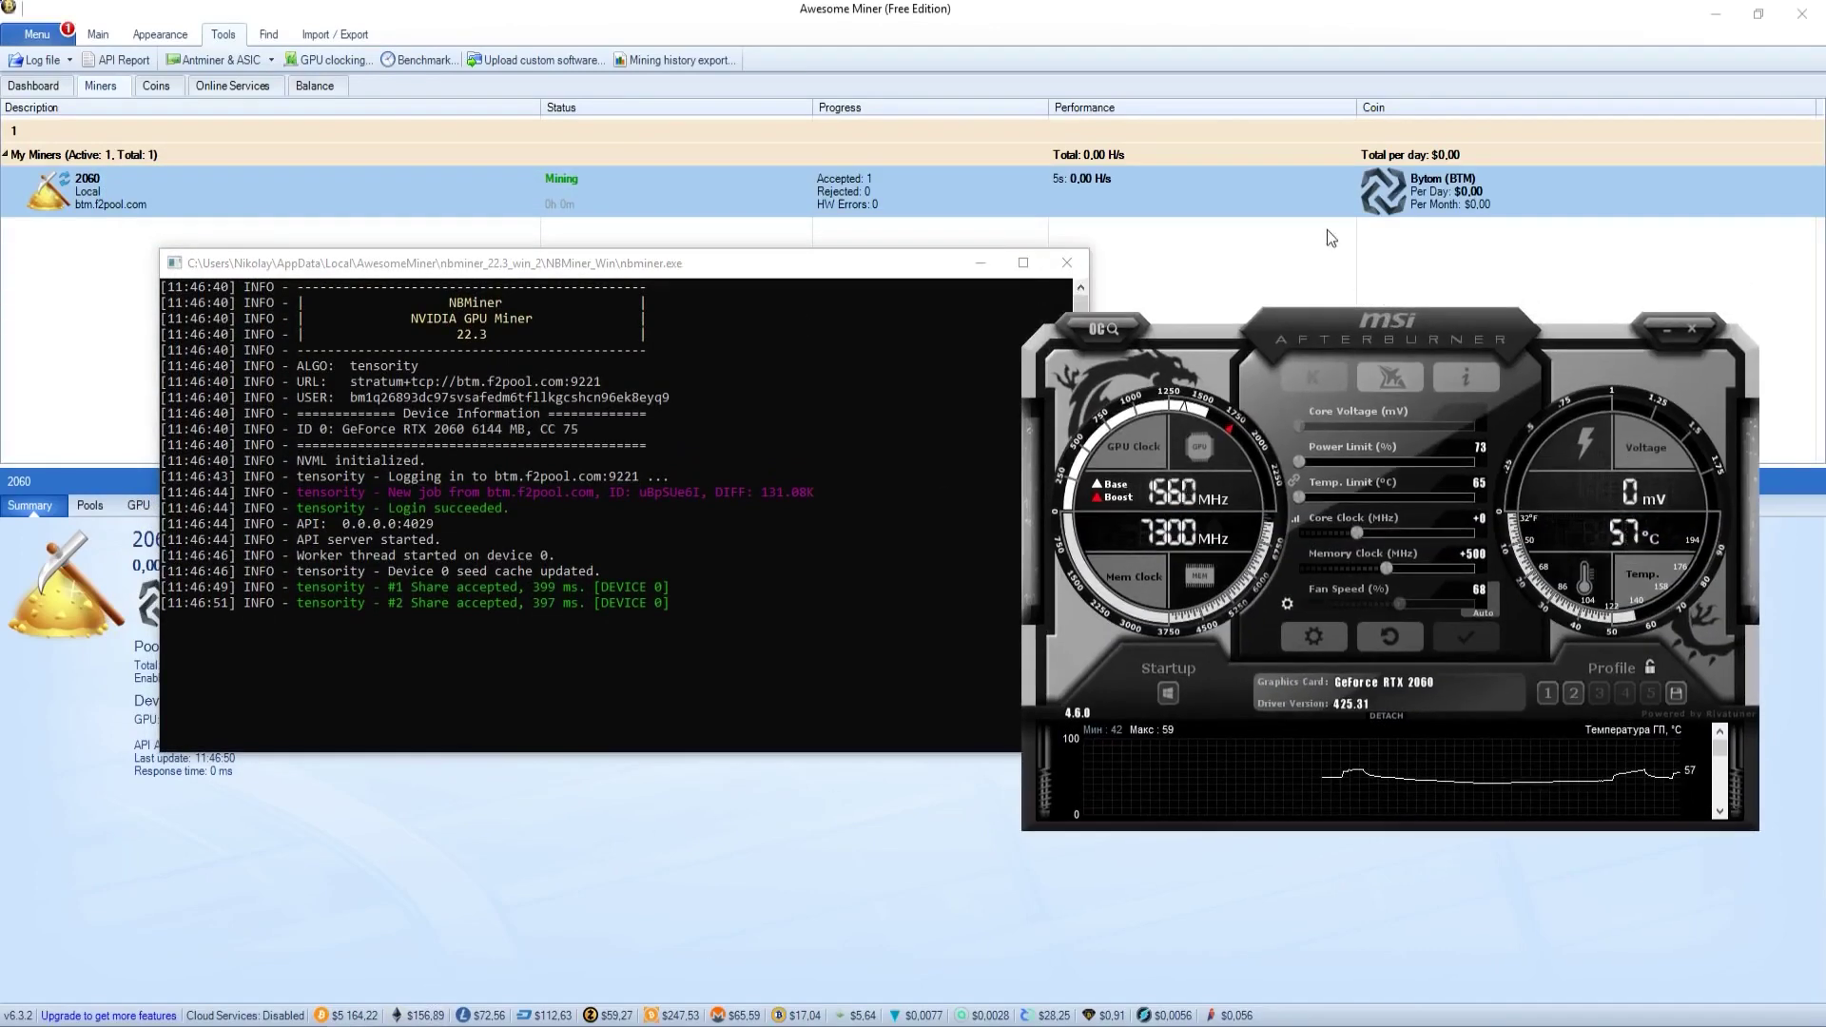